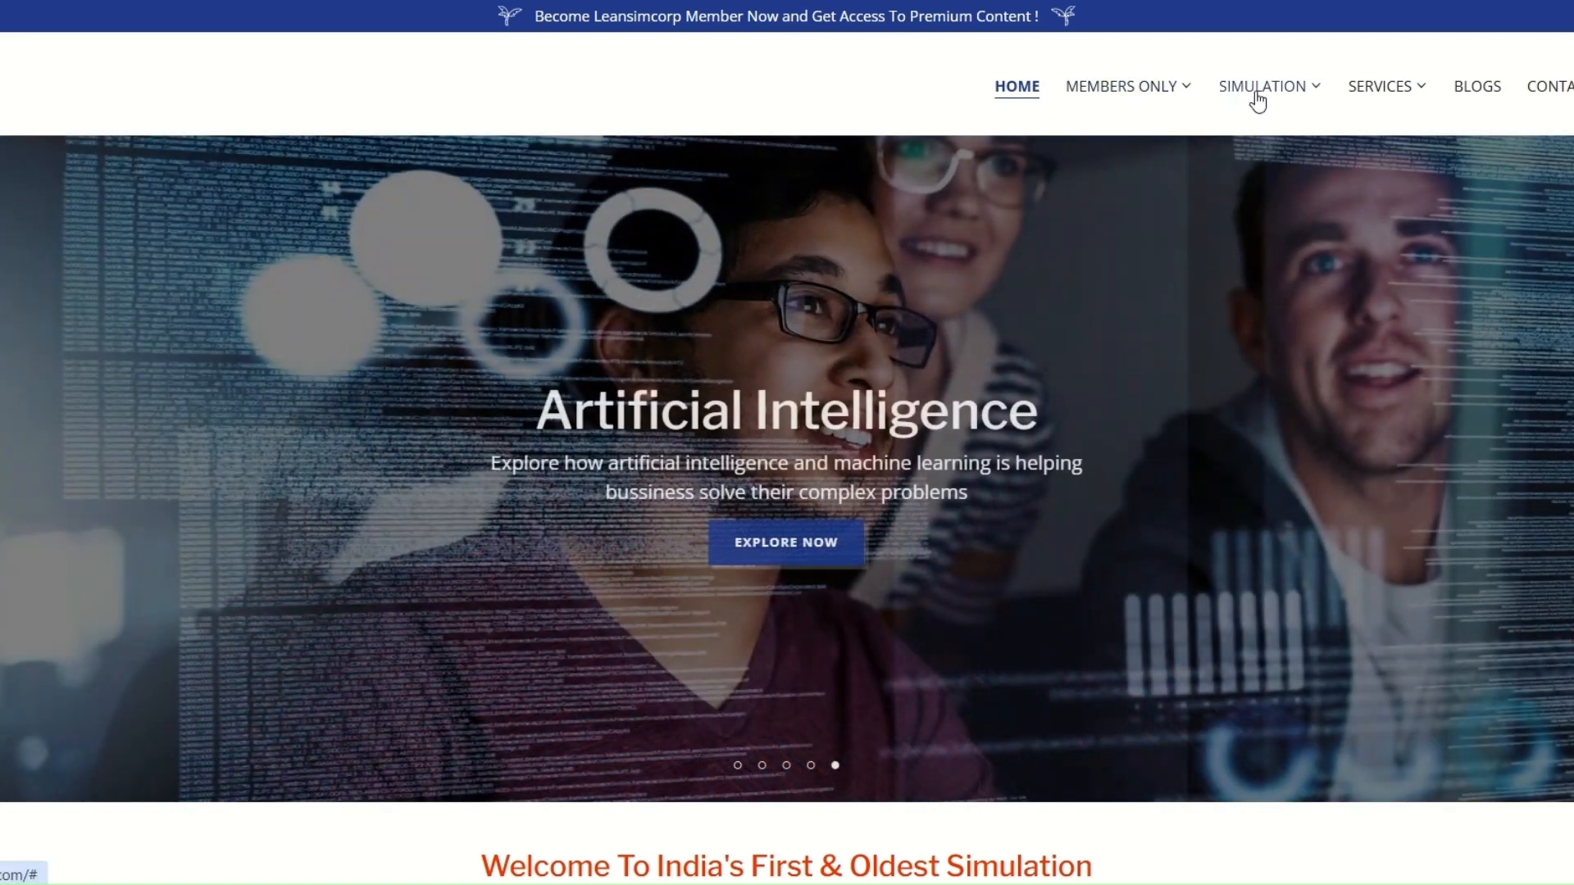
- Browse the LeanSimCorp site's FlexSim Simulation Solutions page and the member benefits on its Member Home page
click(1272, 135)
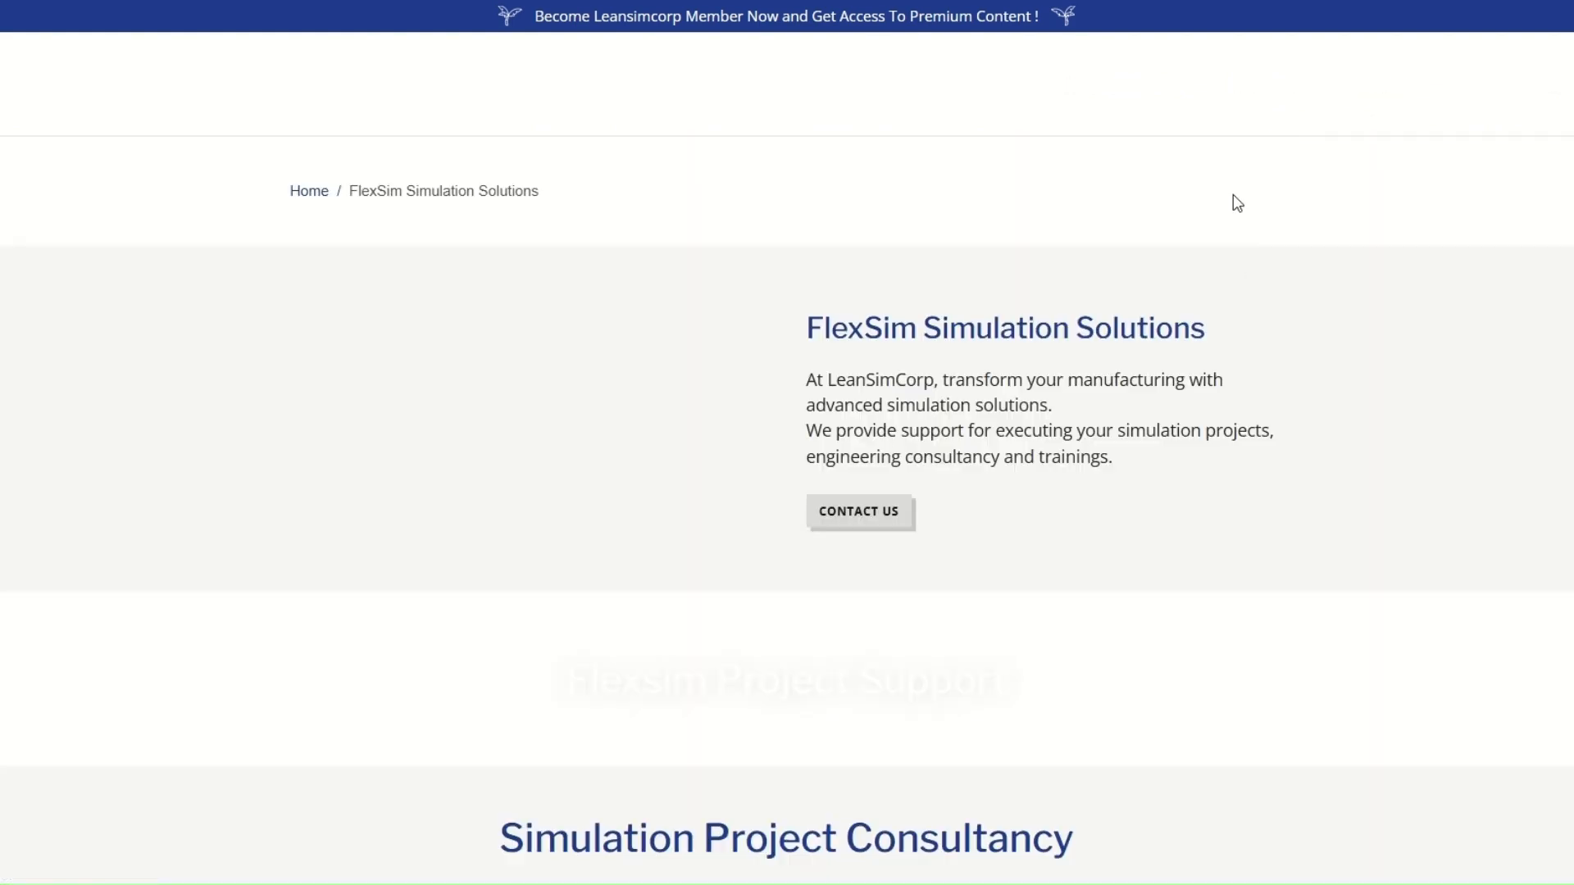
mouse_move(1162, 87)
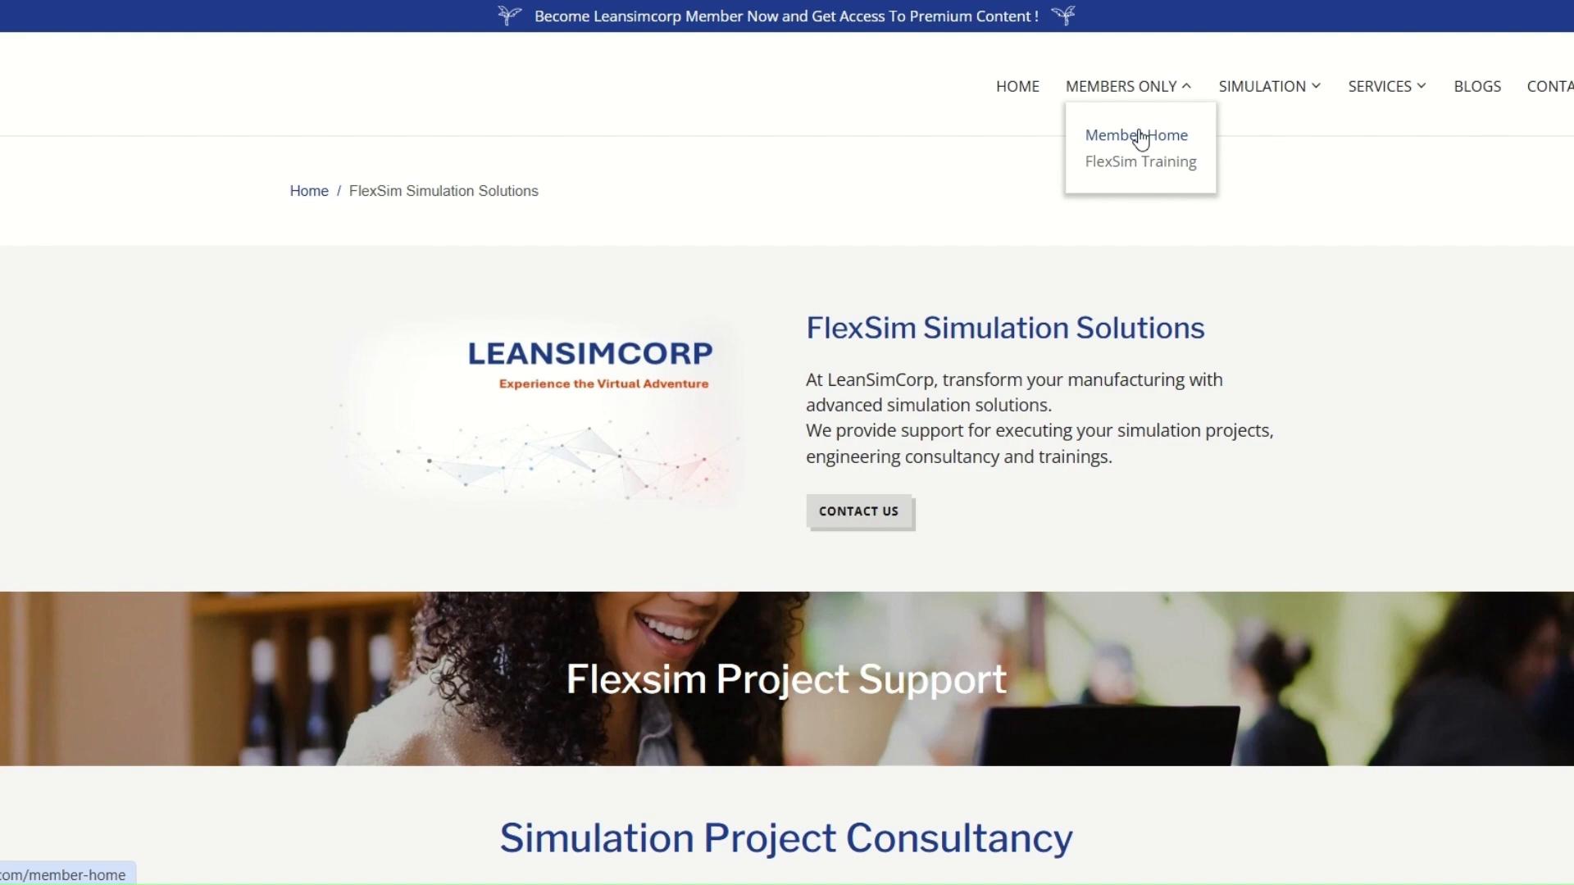
click(1141, 137)
scroll(1172, 342, down, 5)
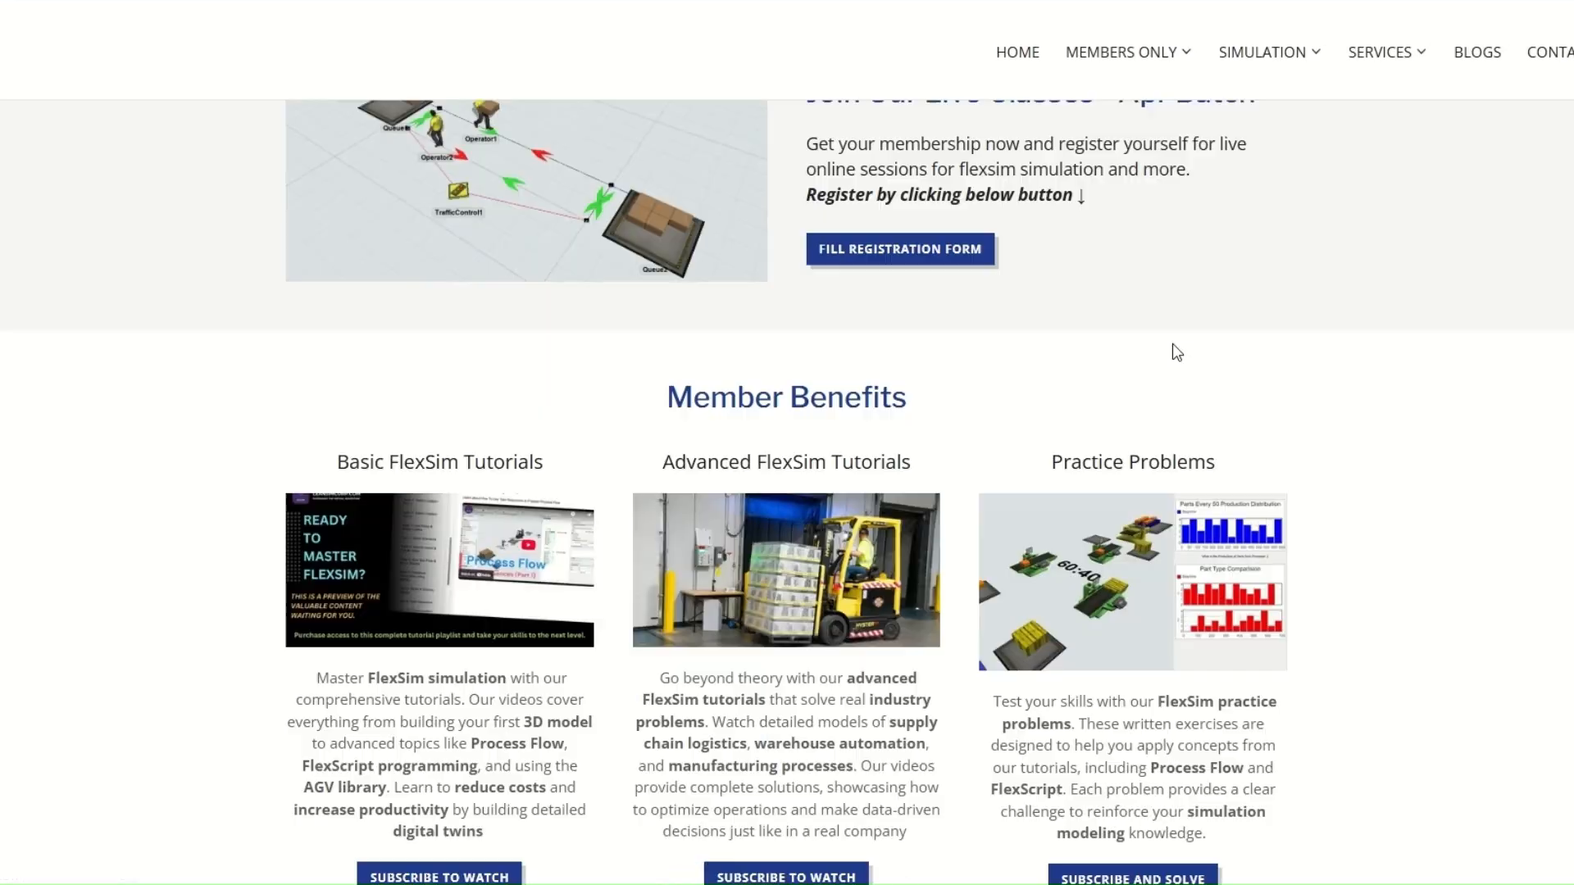
scroll(1172, 343, down, 3)
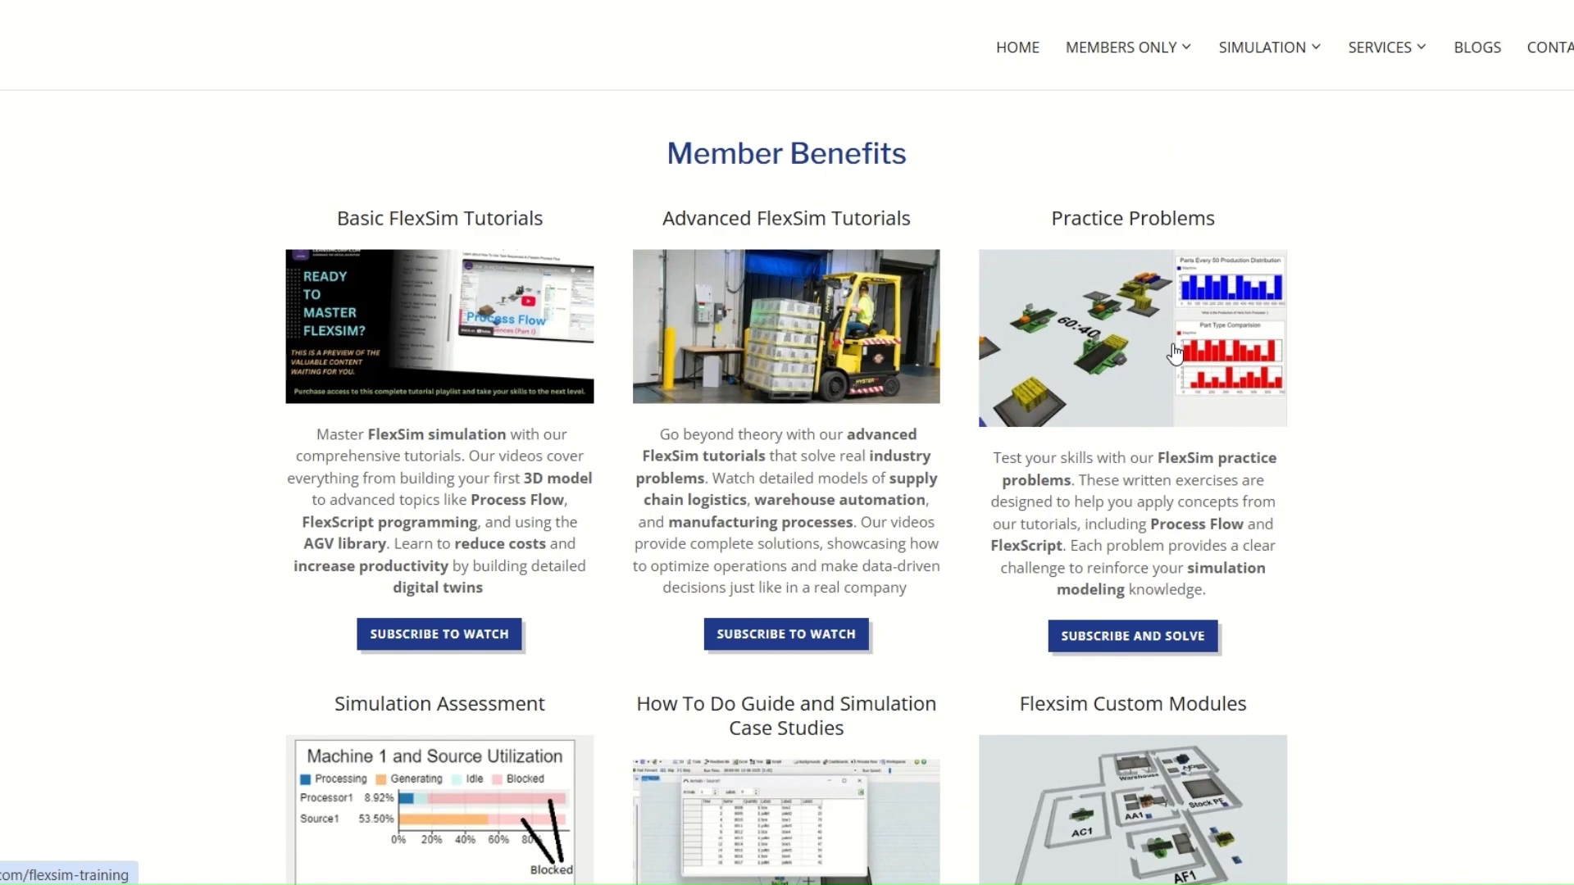
scroll(1175, 352, down, 12)
scroll(1174, 353, up, 14)
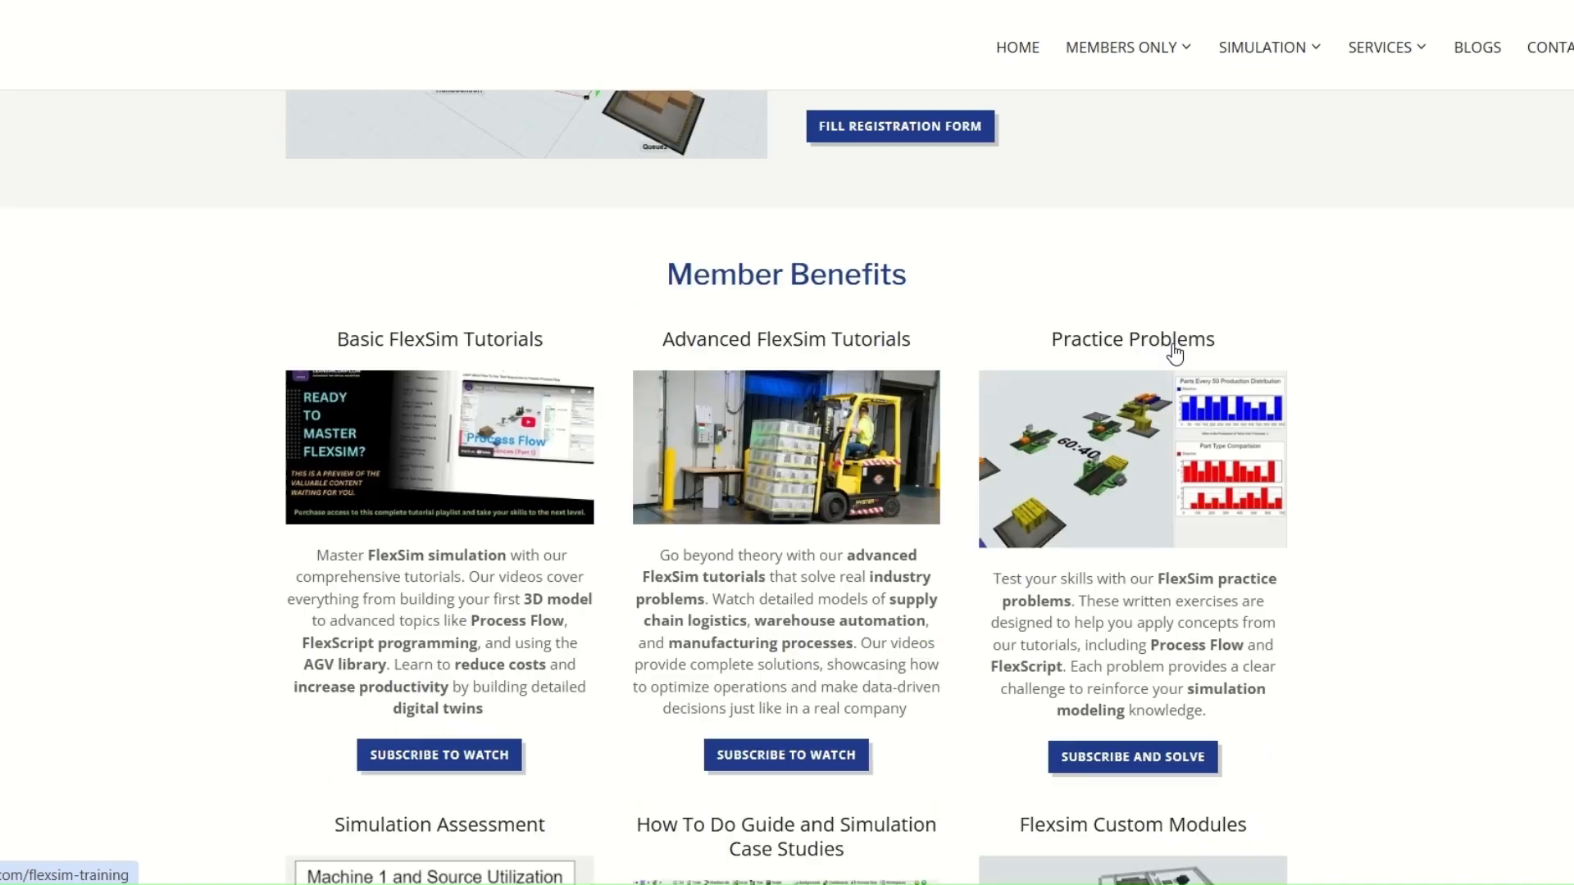
scroll(1174, 352, up, 8)
click(1024, 91)
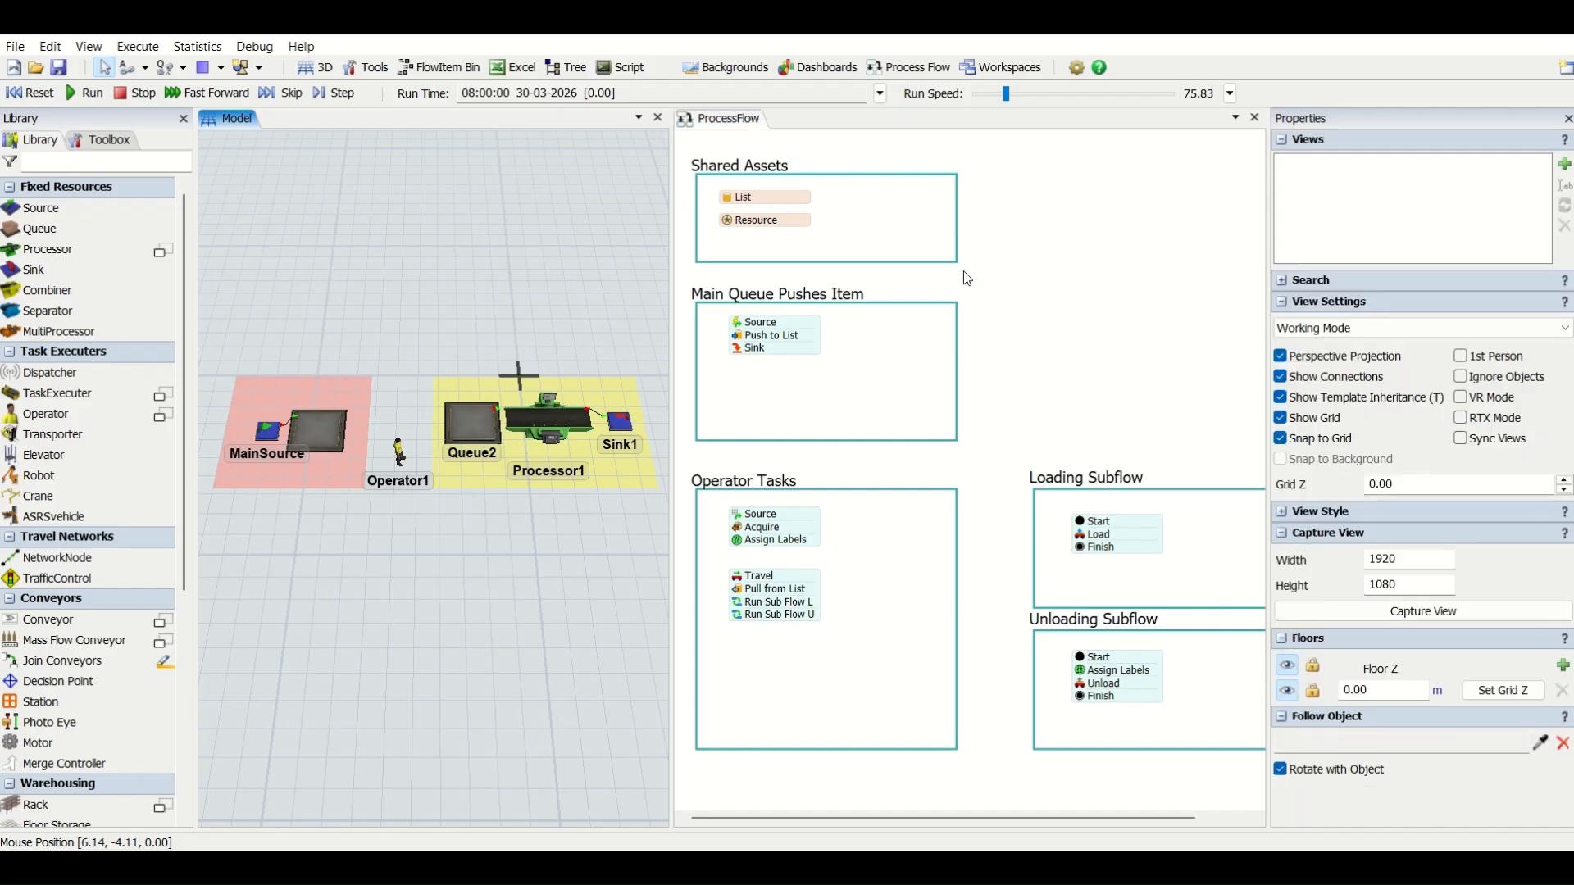
- Switch to FlexSim and examine the Shared Assets and Main Queue Pushes Item containers and the Operator Tasks Source's arrival settings
click(865, 185)
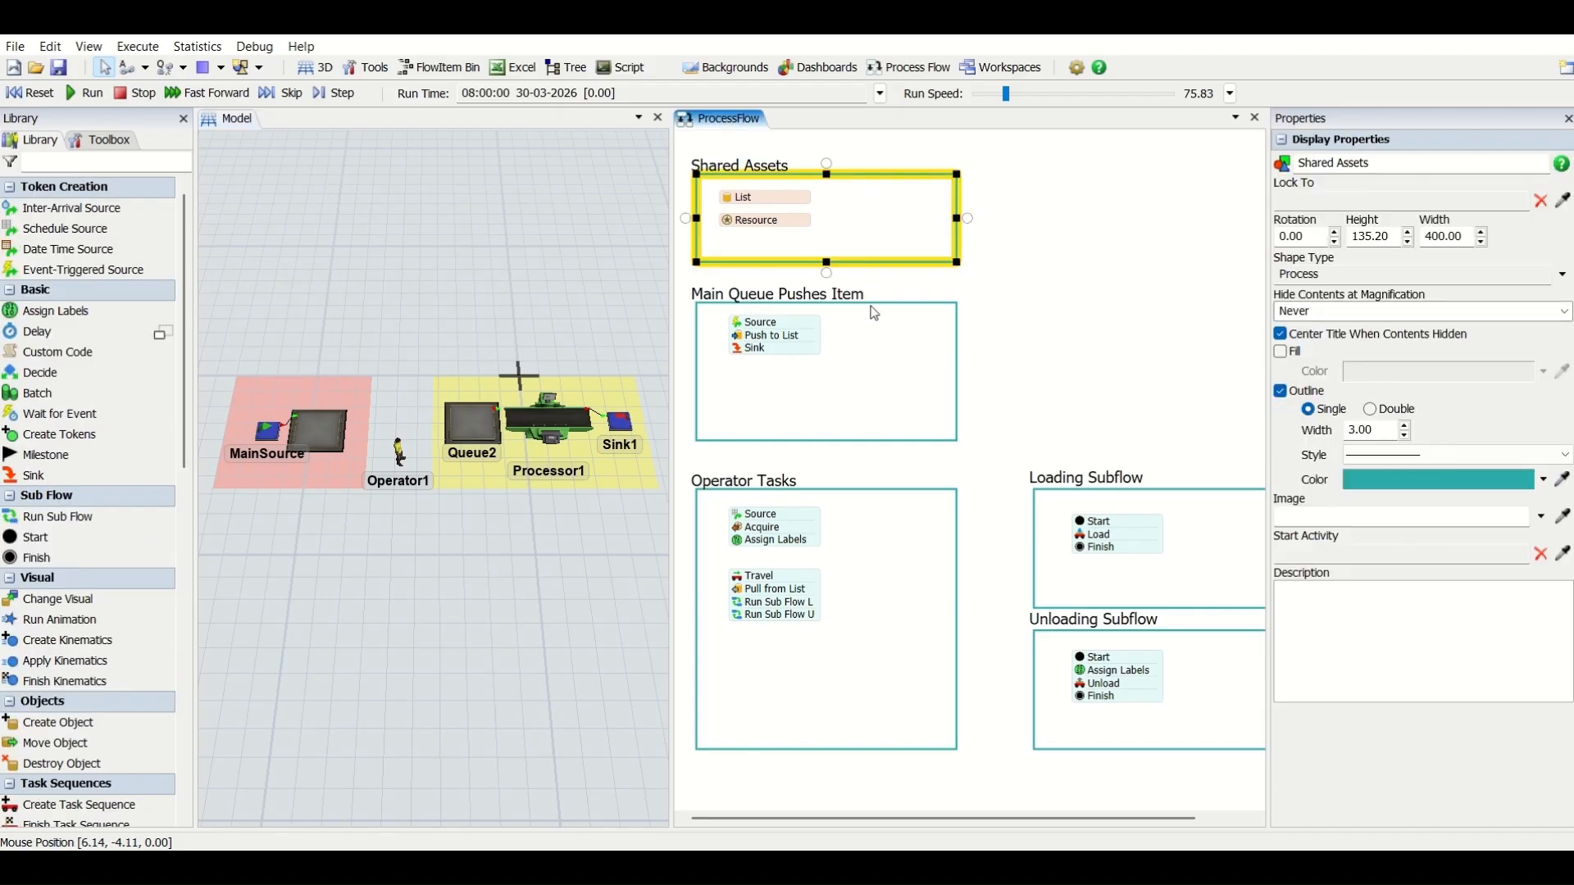
click(876, 310)
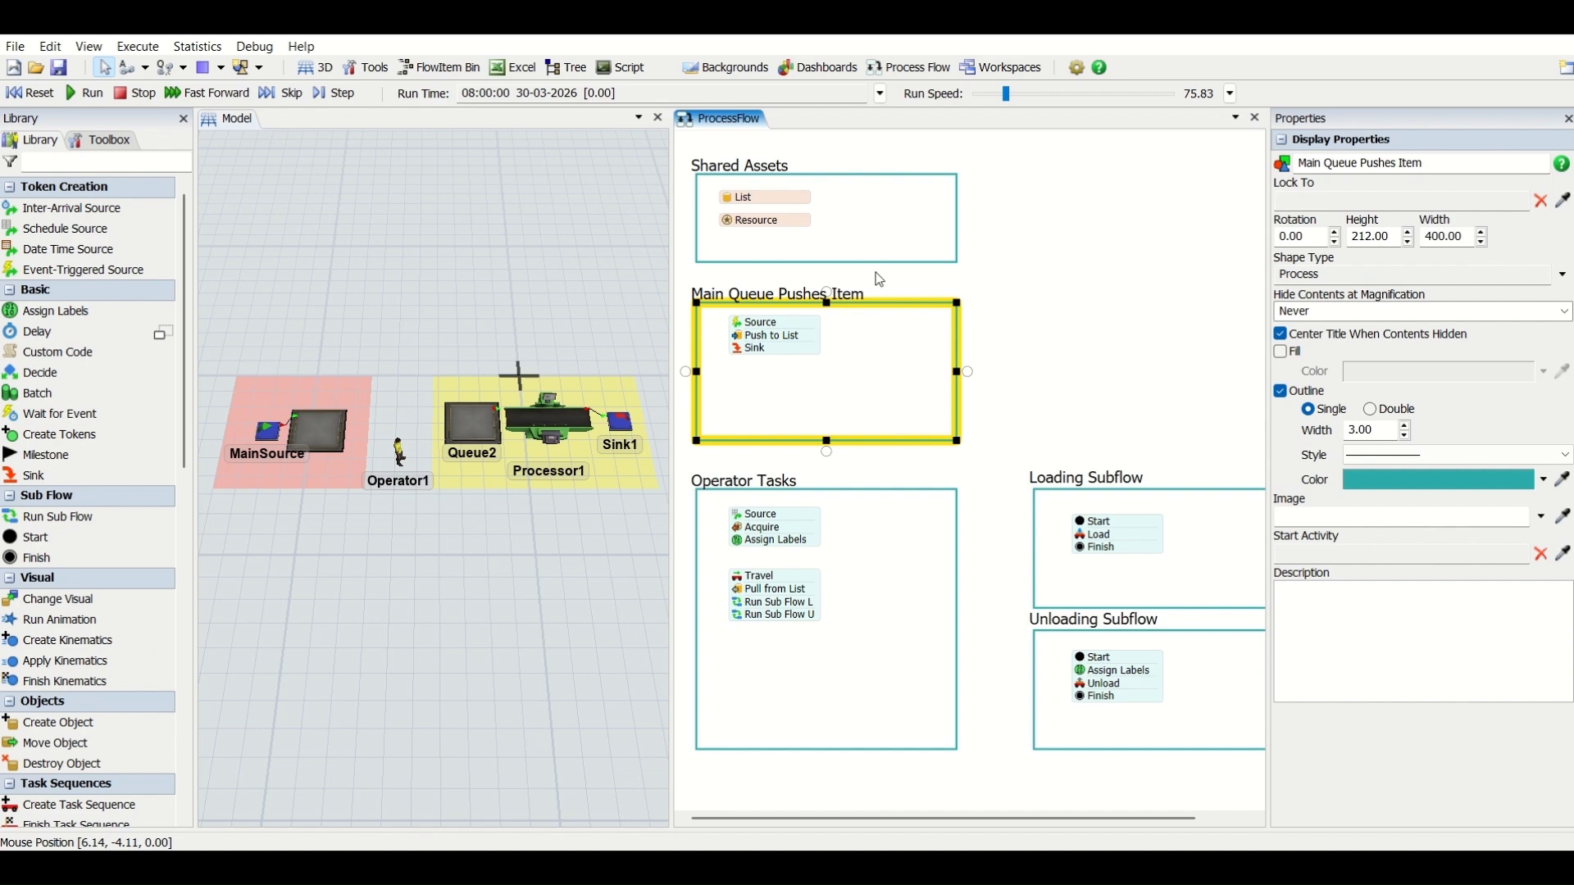
click(1007, 370)
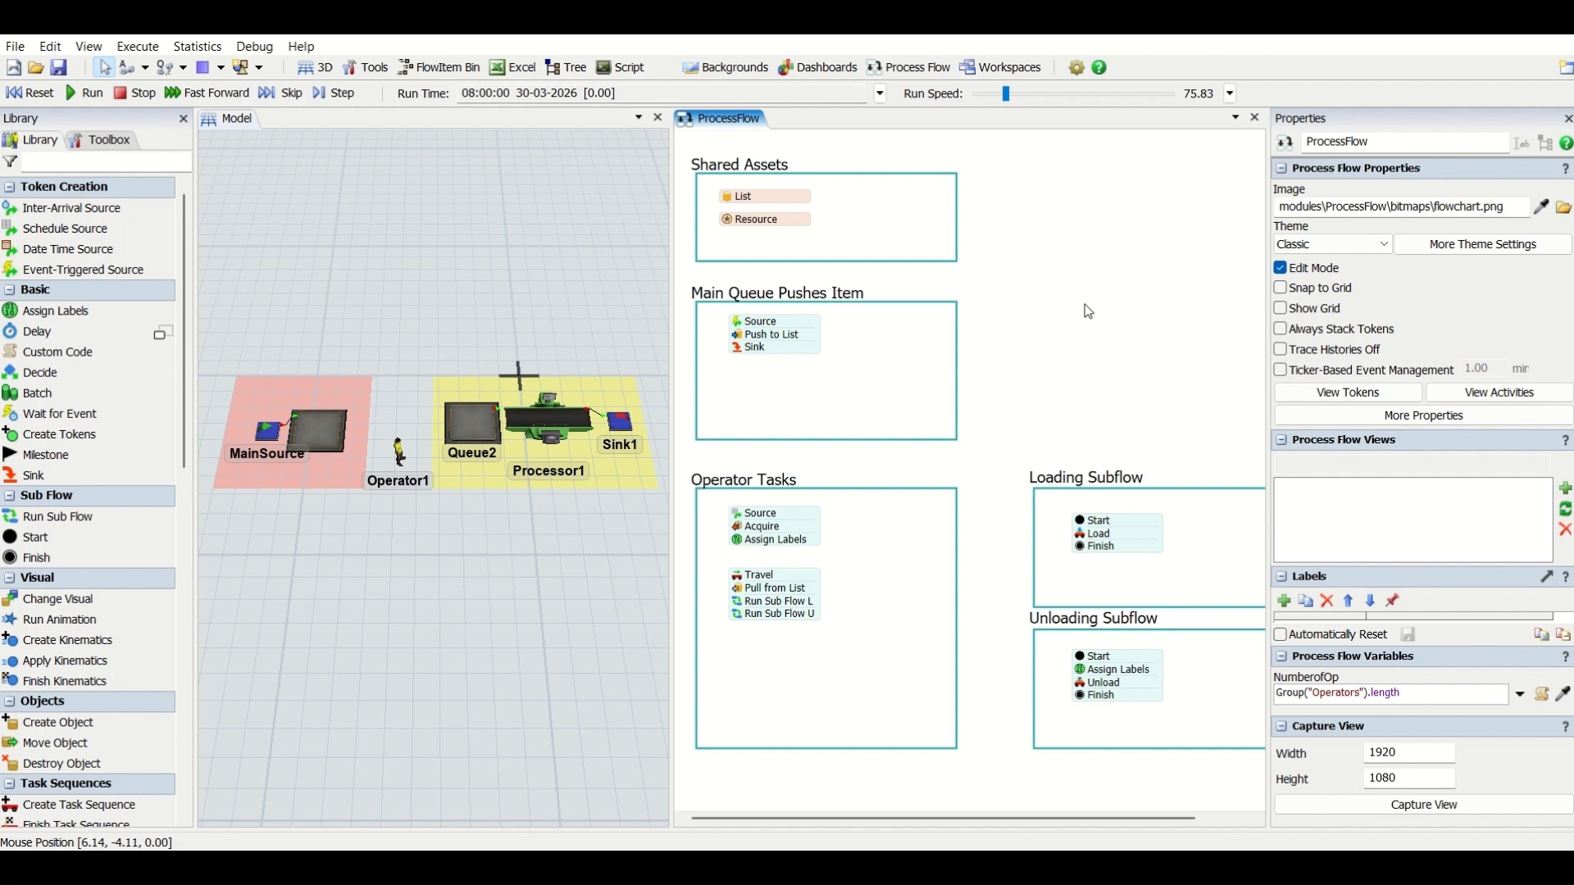
click(755, 516)
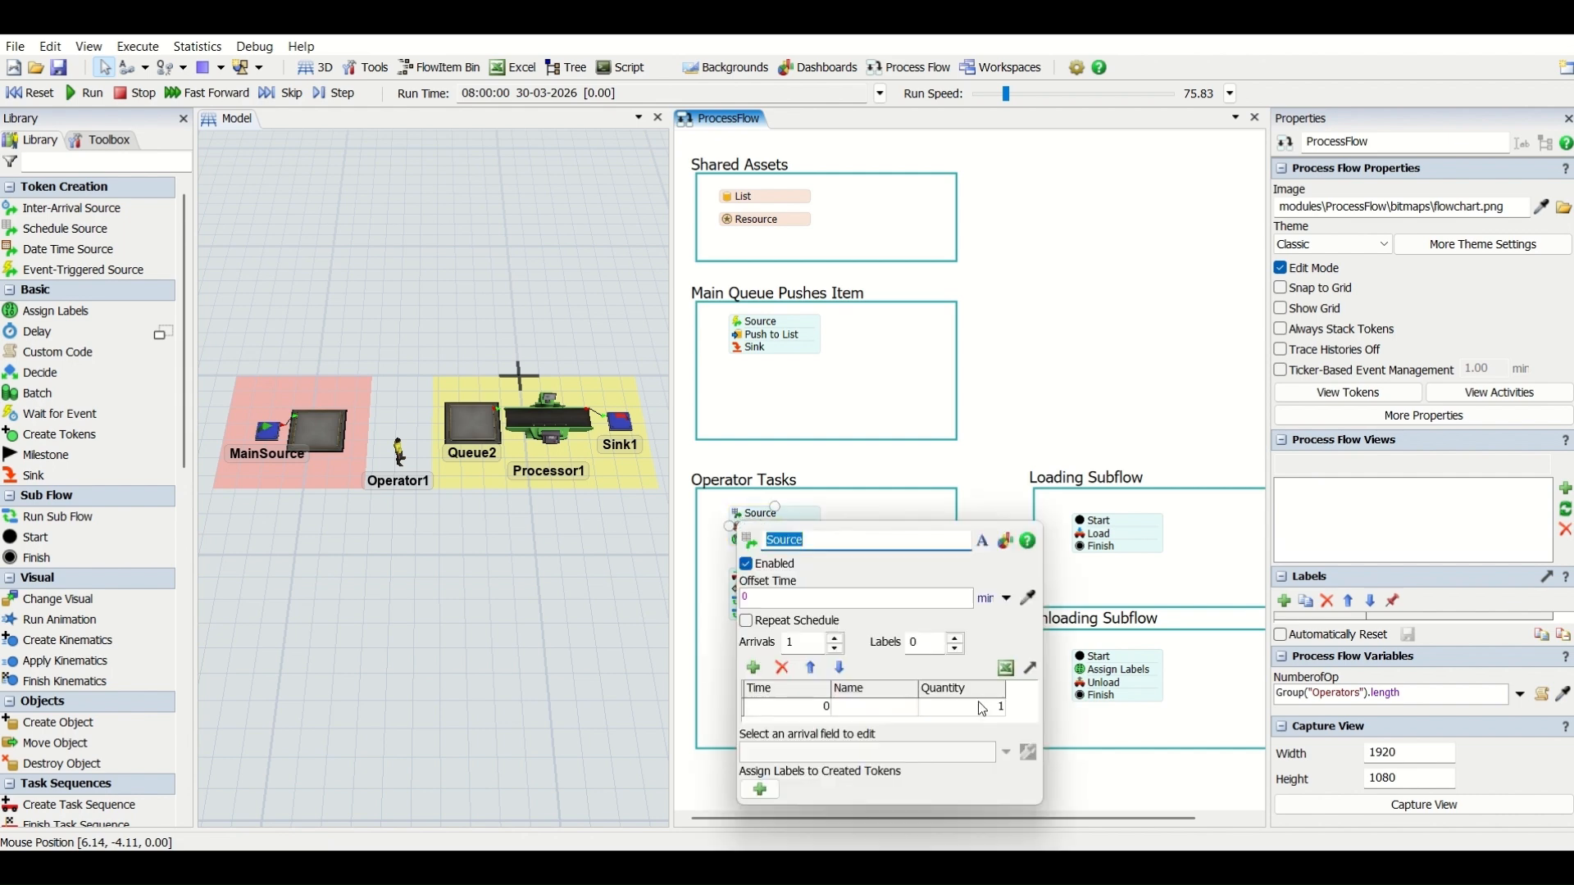
click(1063, 271)
right_click(1068, 256)
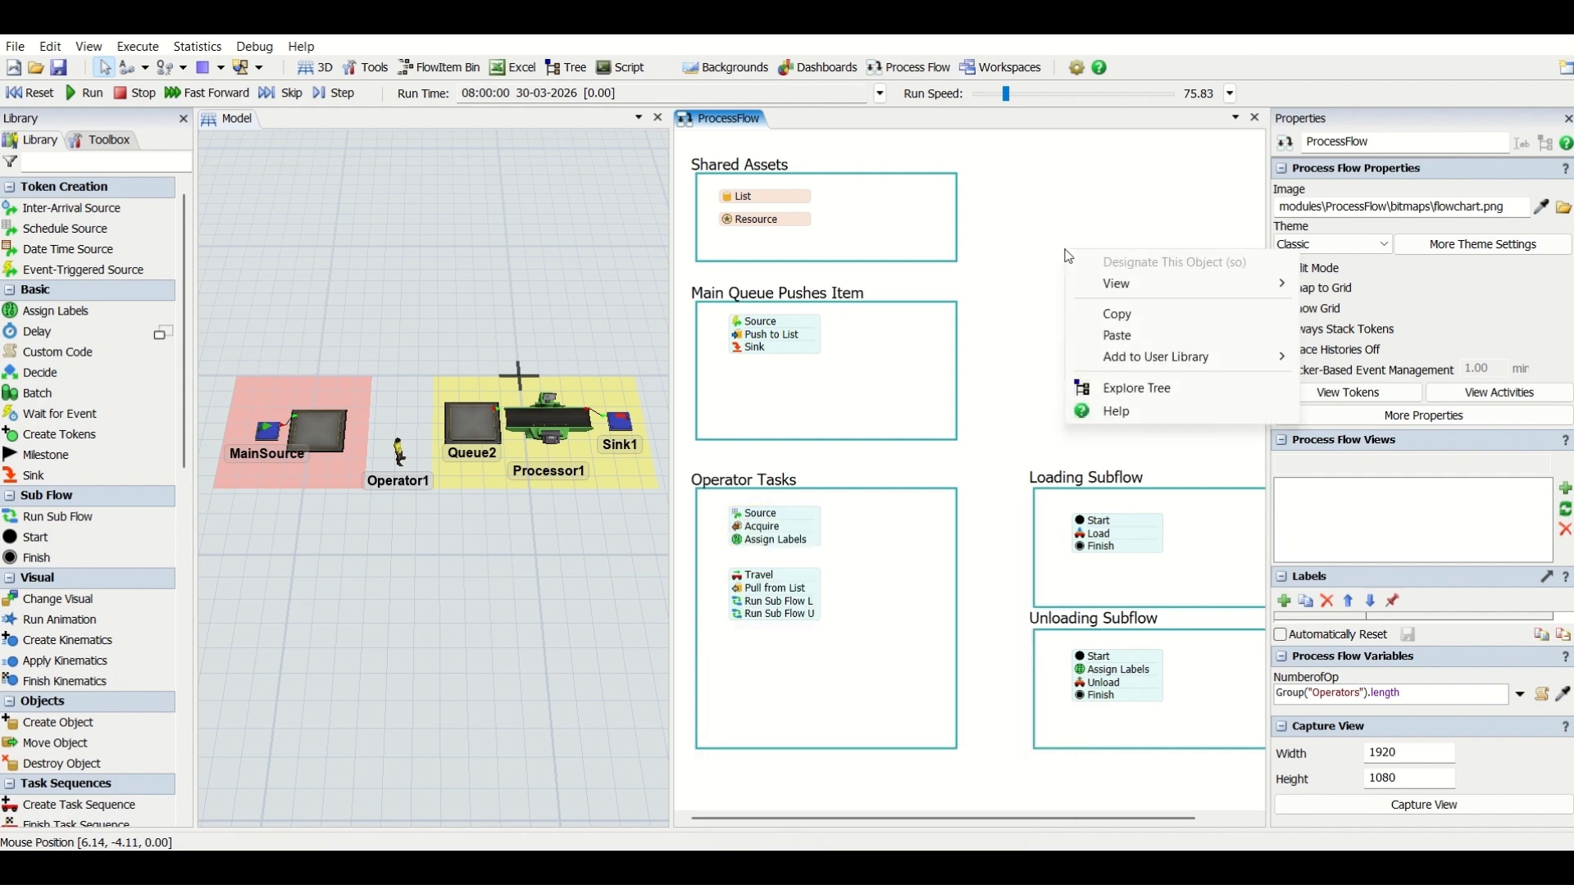
click(987, 272)
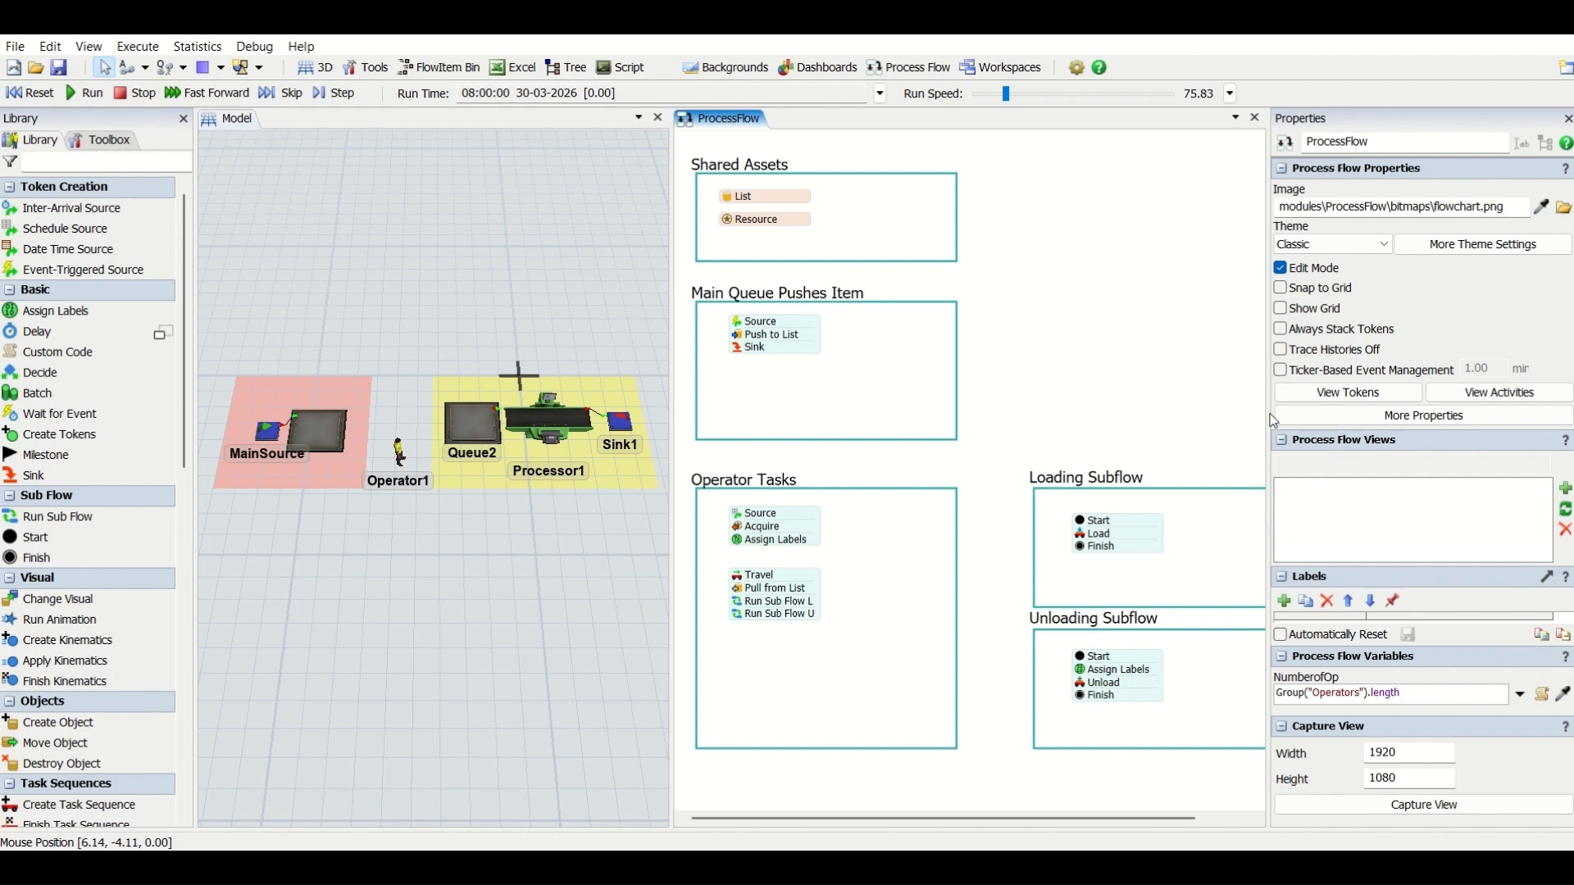
- Replace the process flow's existing variable with a new Number variable named NumberofOP
click(1424, 415)
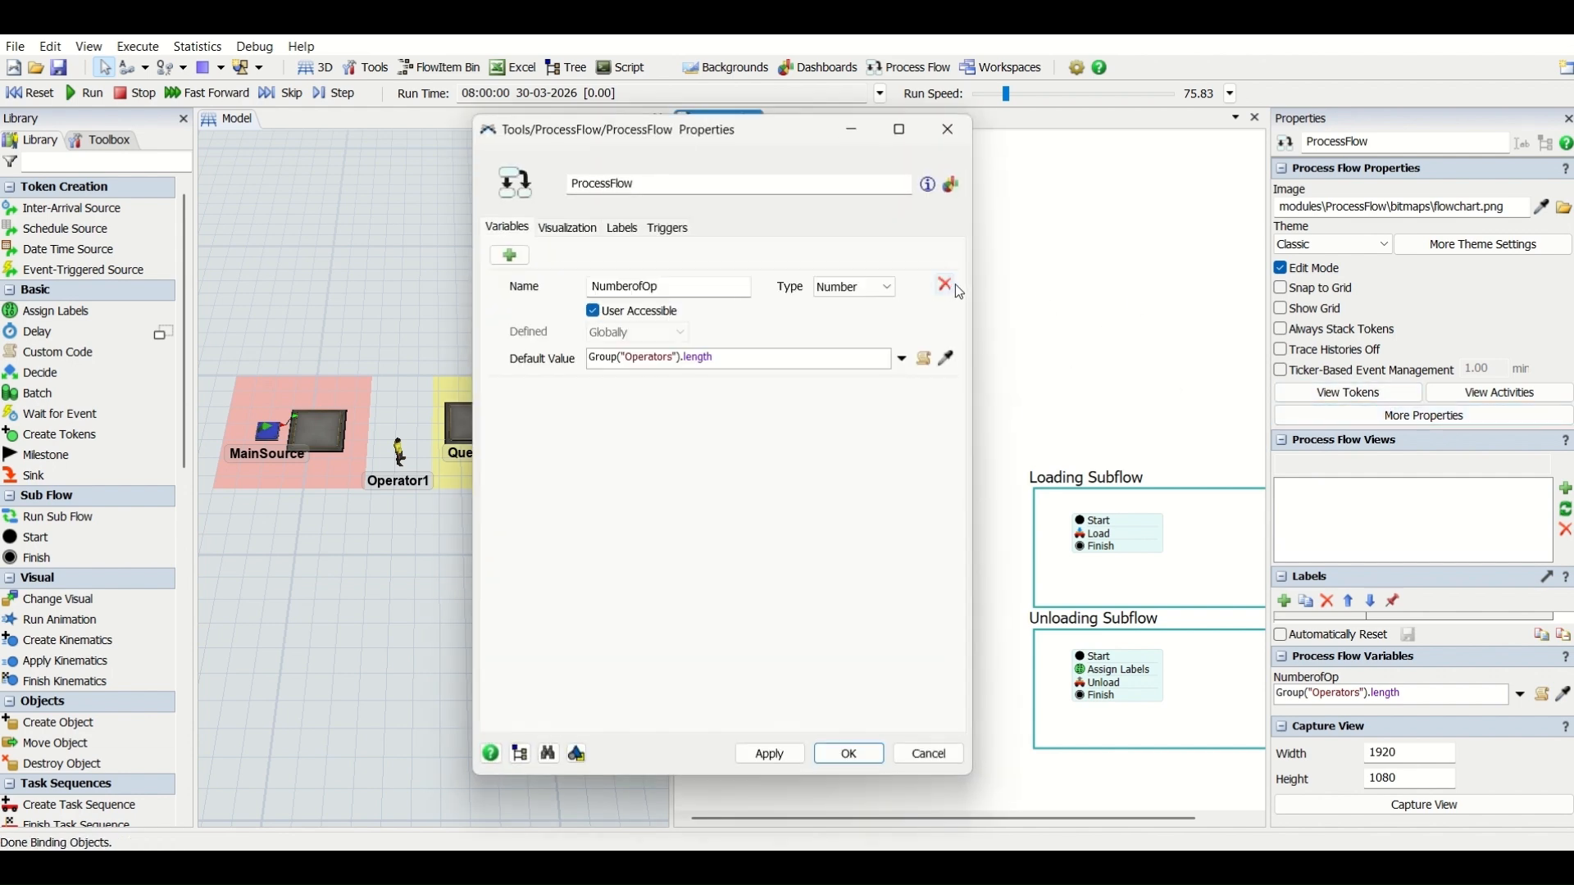
click(945, 285)
click(509, 255)
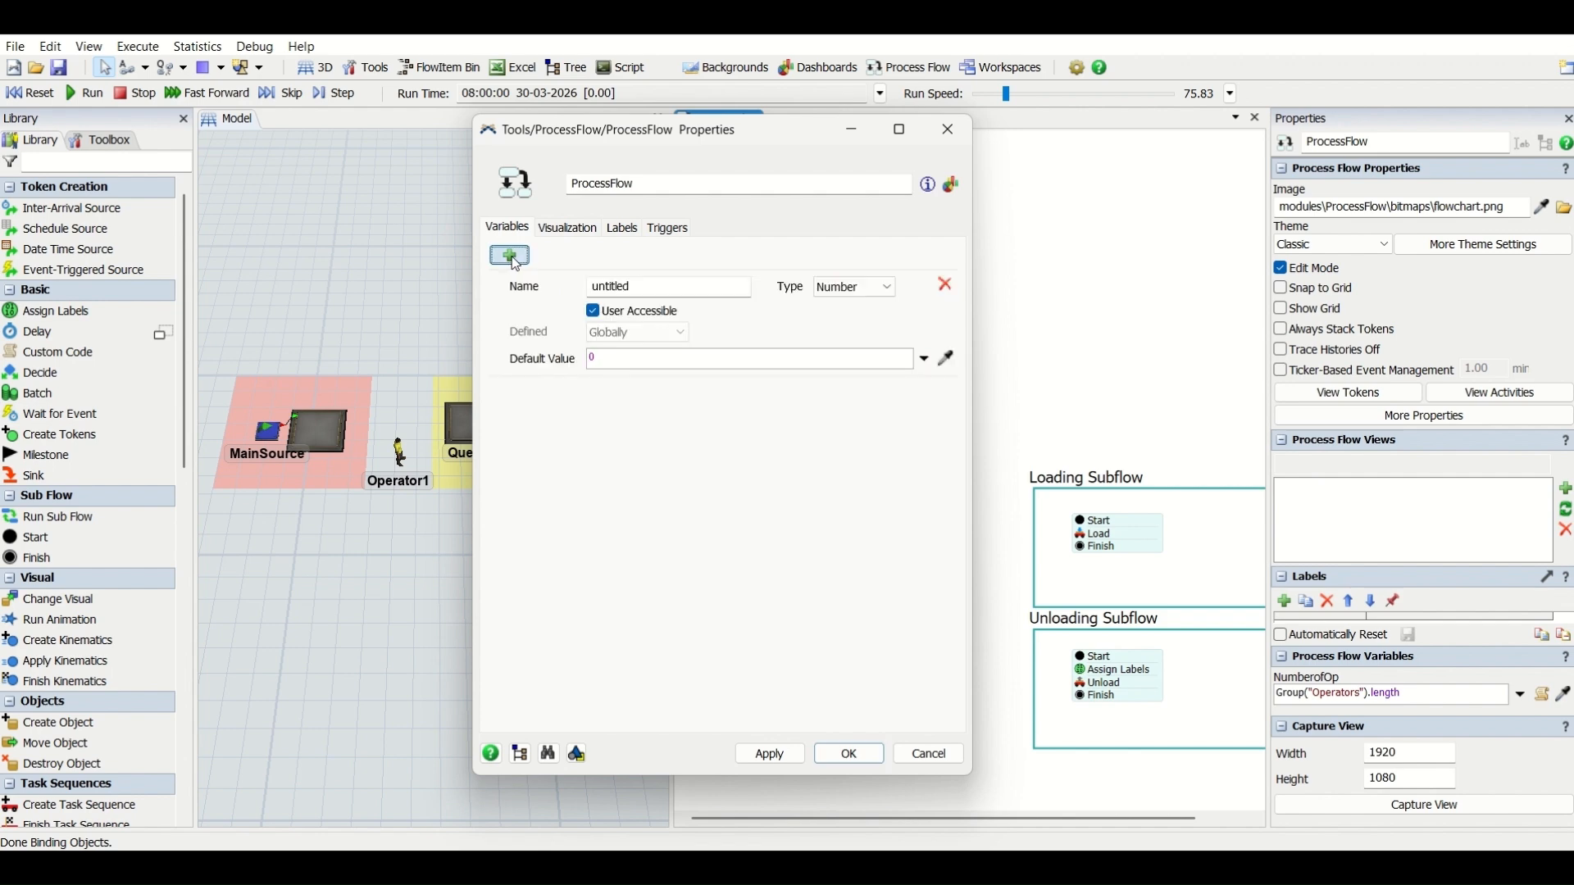
double_click(653, 285)
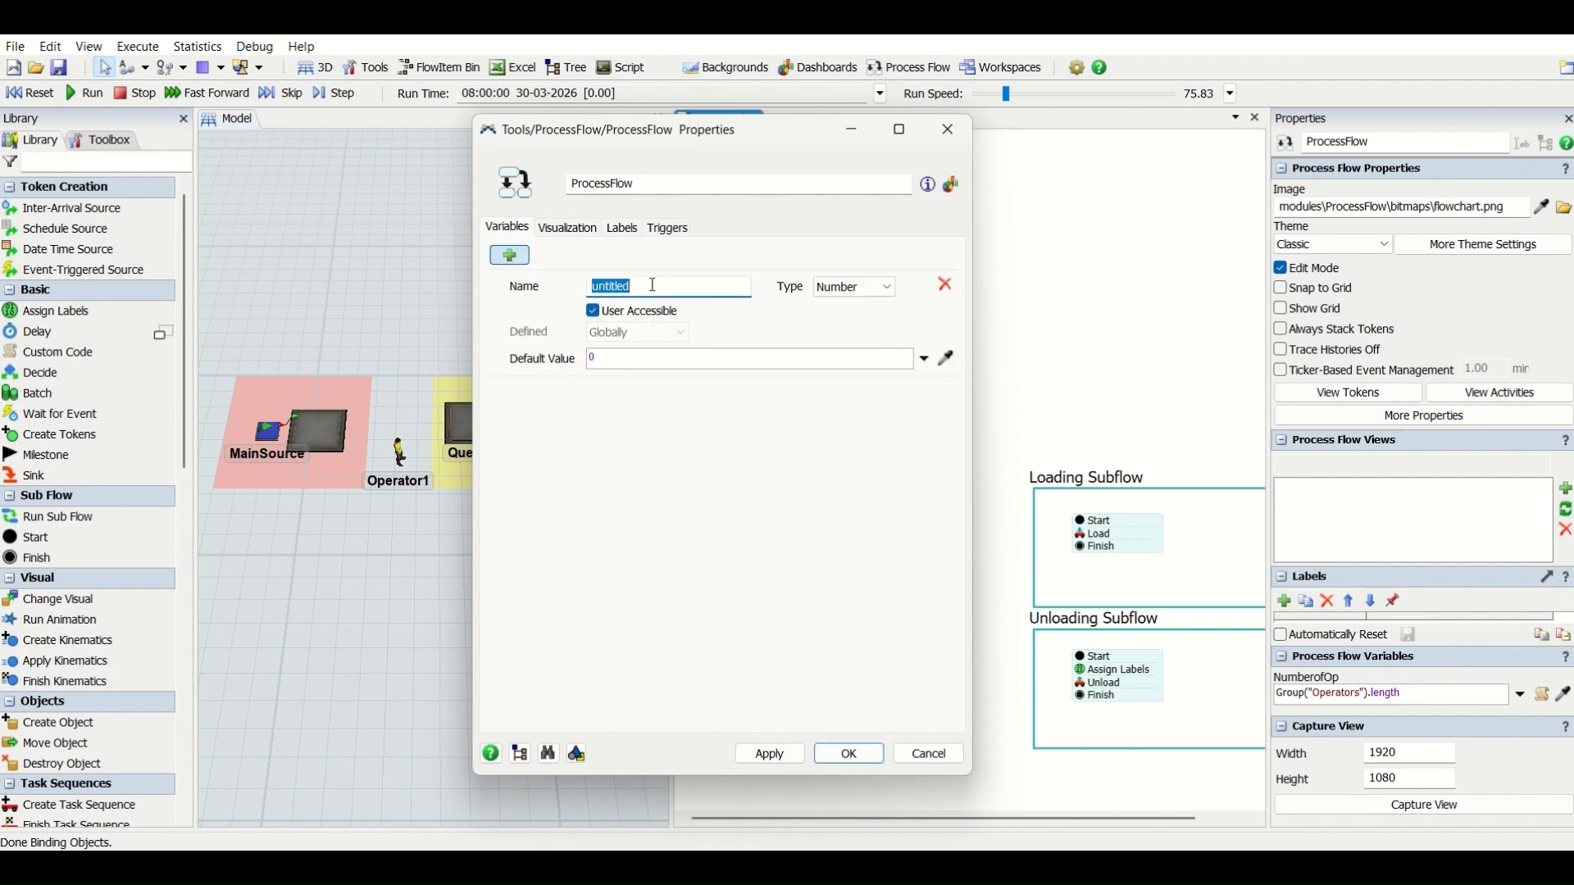
text(NumberoOP)
click(642, 286)
text(f)
click(703, 465)
- Set the NumberofOP variable's default value to Group("Operators").length and apply the process flow properties
click(925, 358)
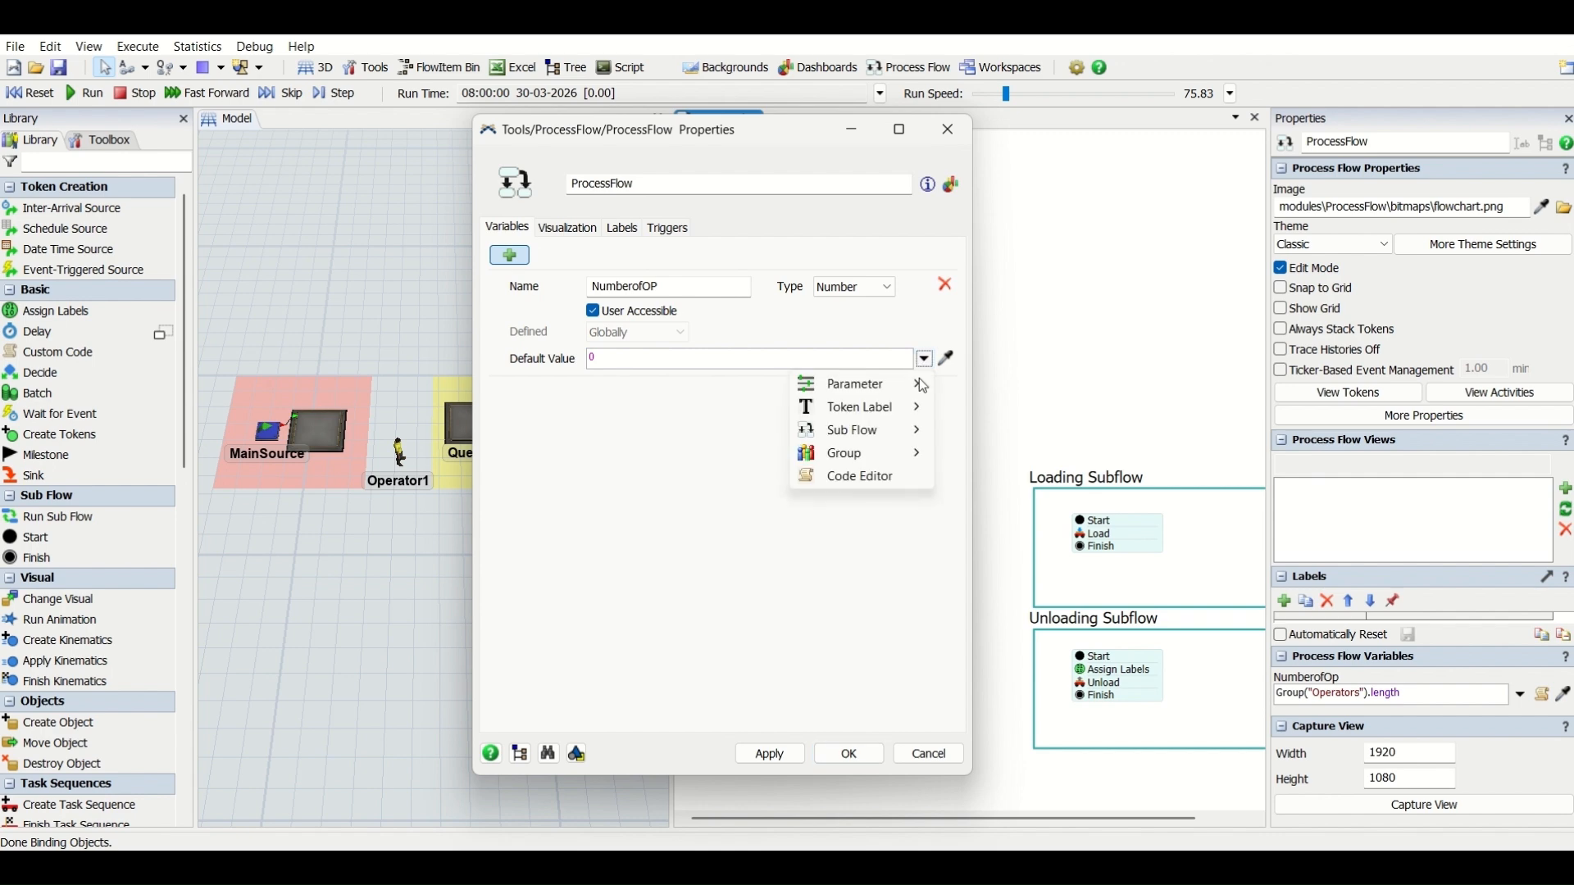
mouse_move(902, 451)
click(1006, 455)
click(704, 359)
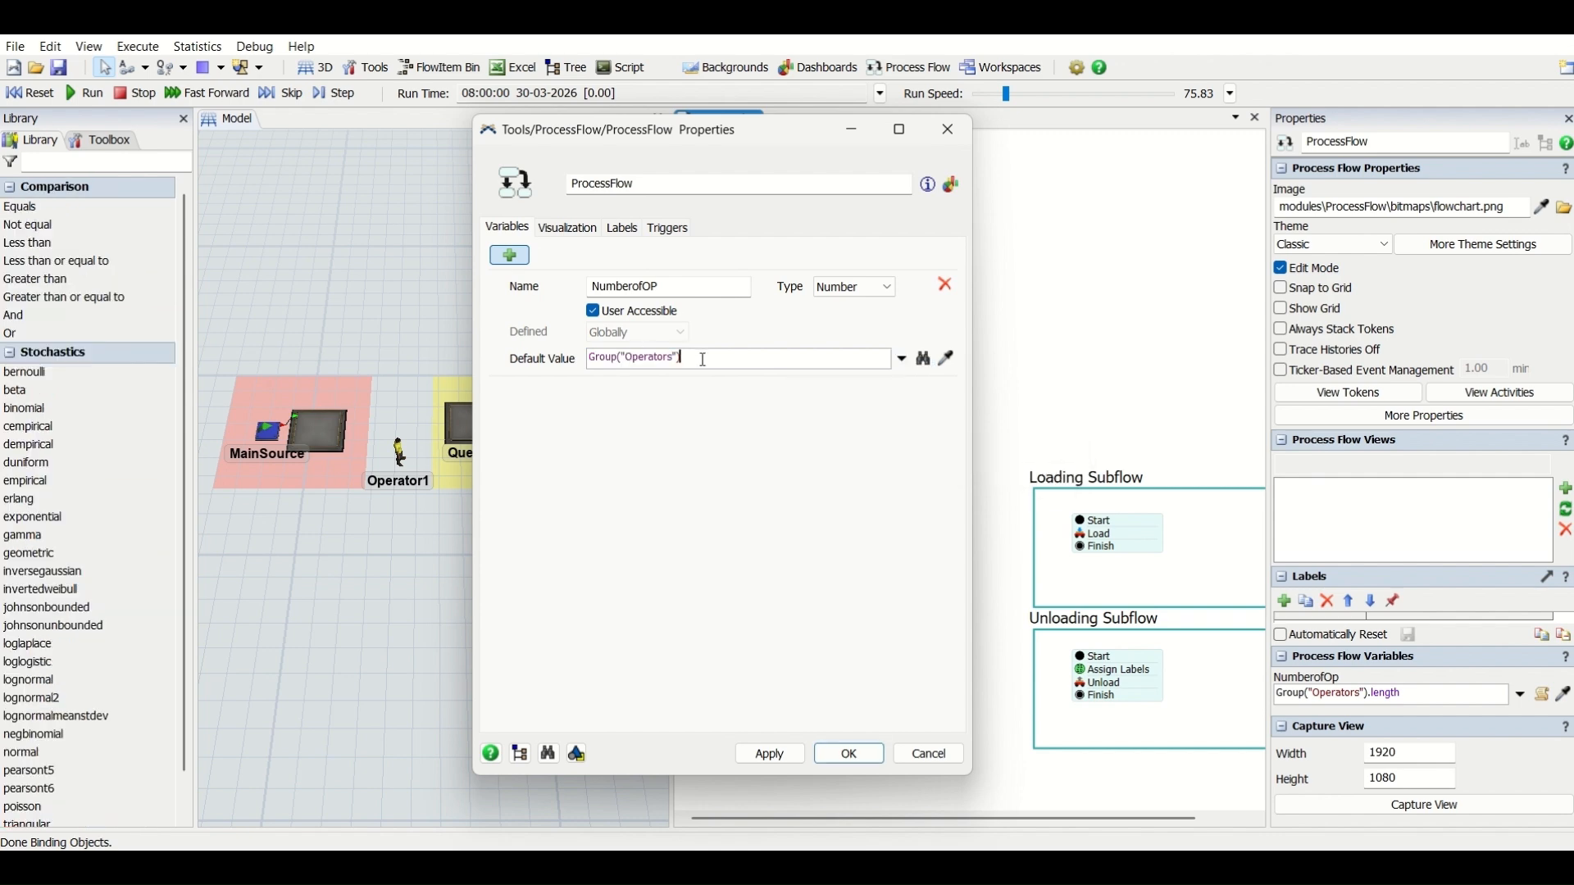
text(.lenght)
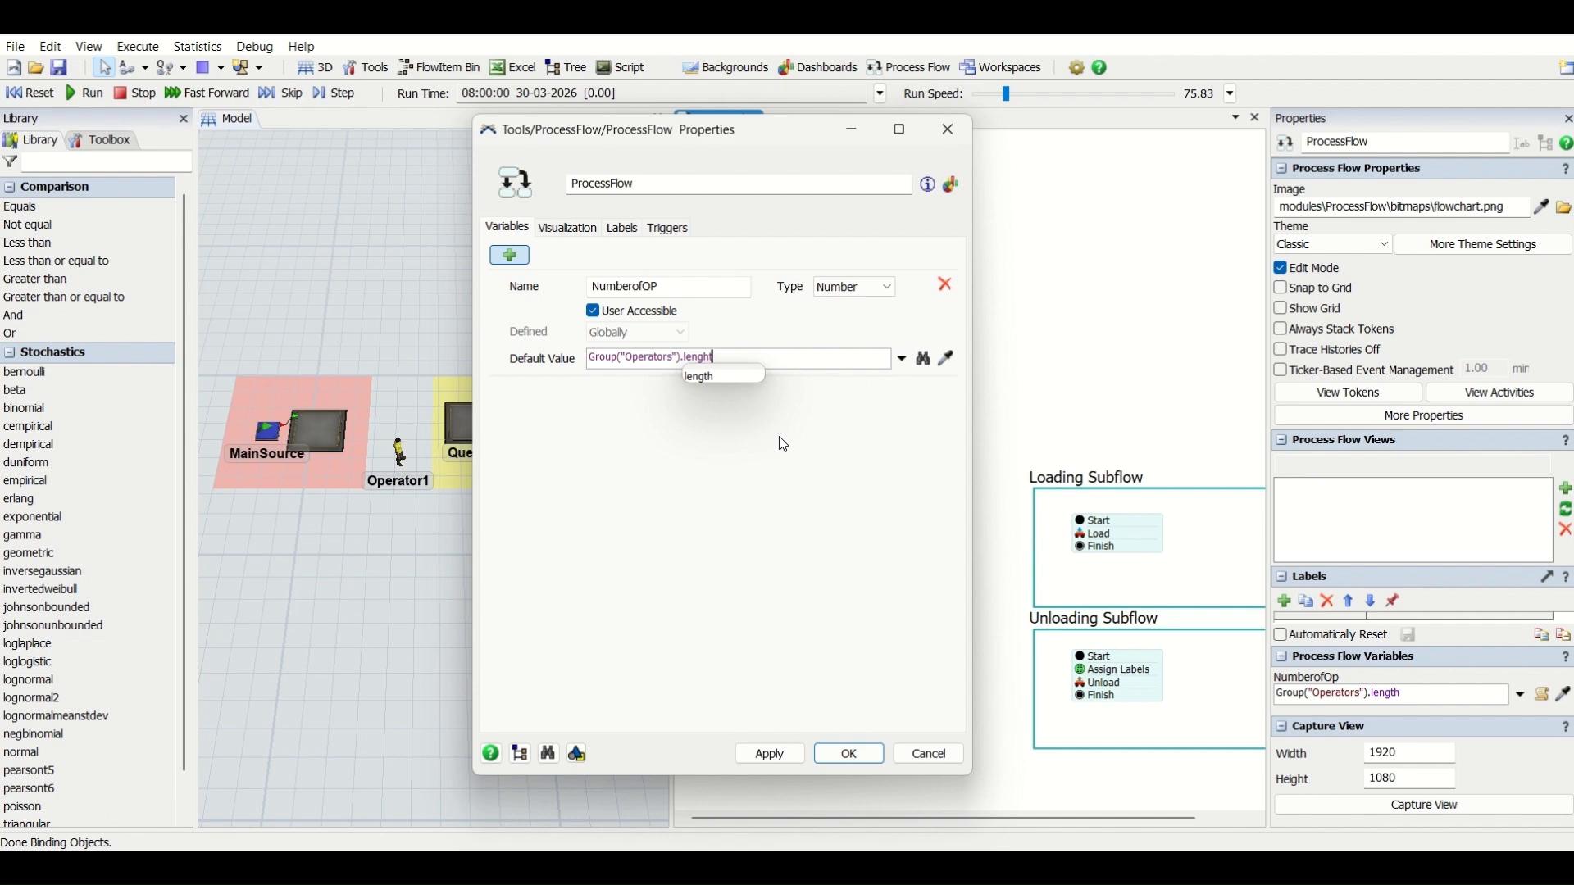
click(713, 377)
click(770, 754)
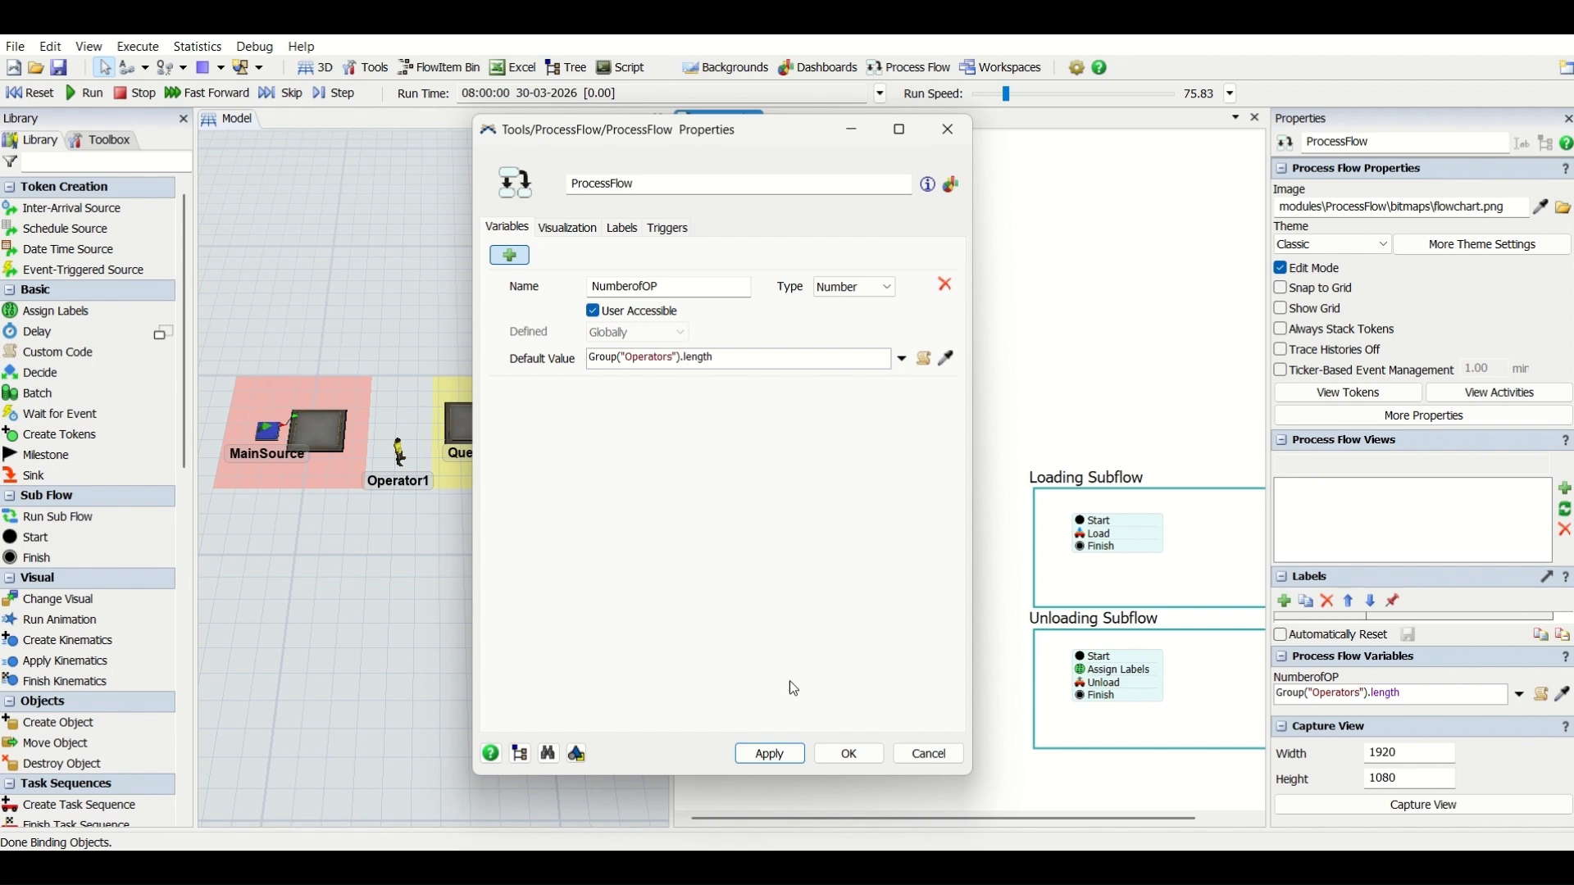
click(848, 754)
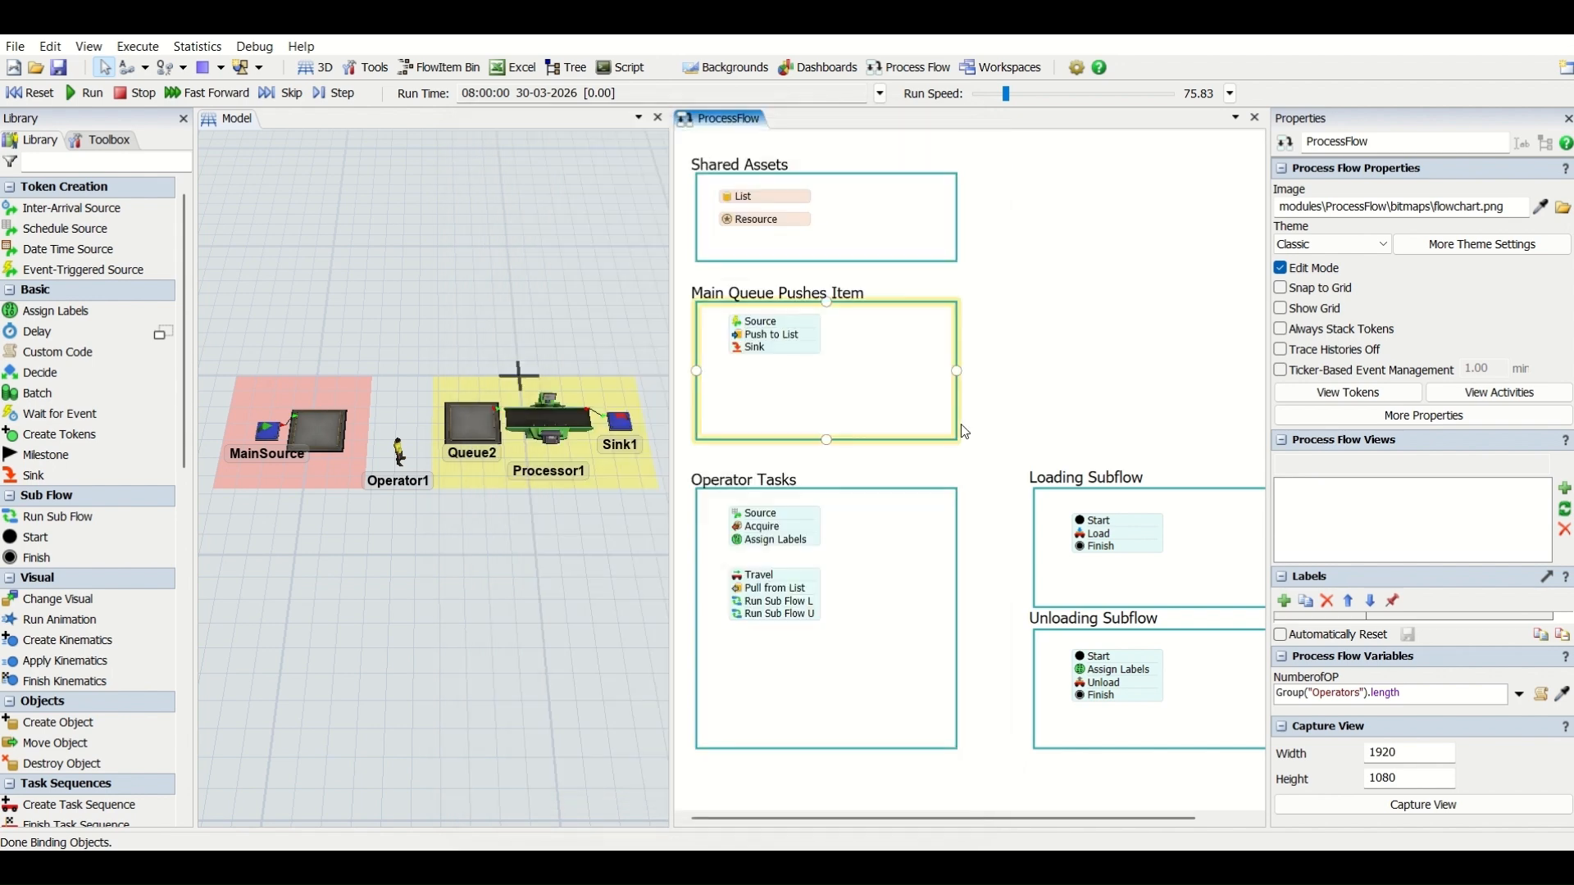
- Set the arrival quantity of the Source in Operator Tasks to the process flow variable NumberofOP
click(737, 515)
click(742, 516)
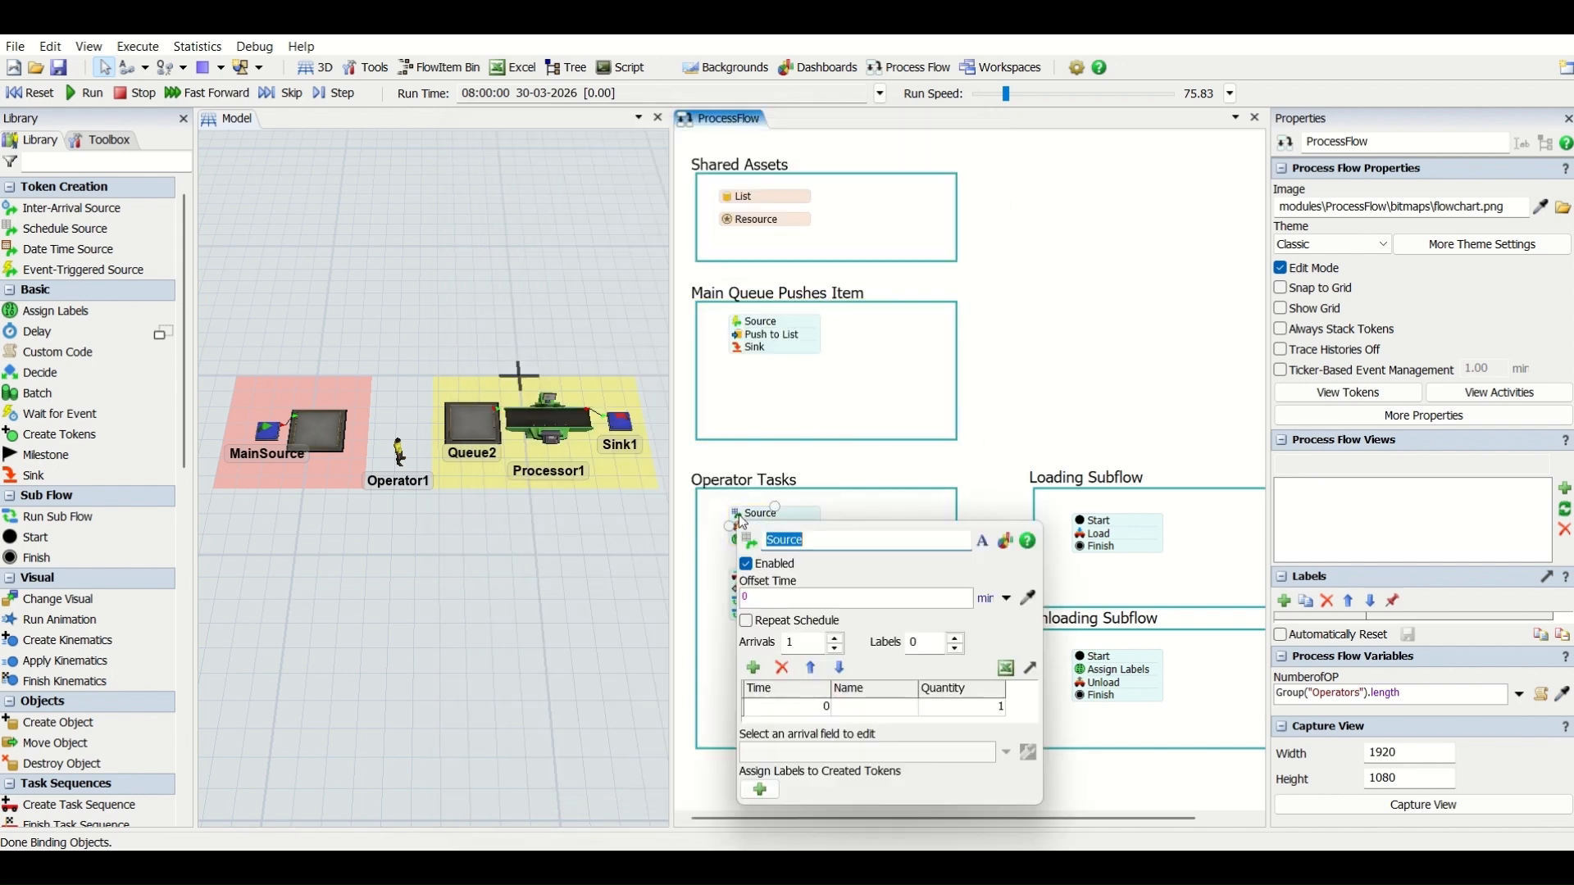
click(951, 702)
click(1005, 752)
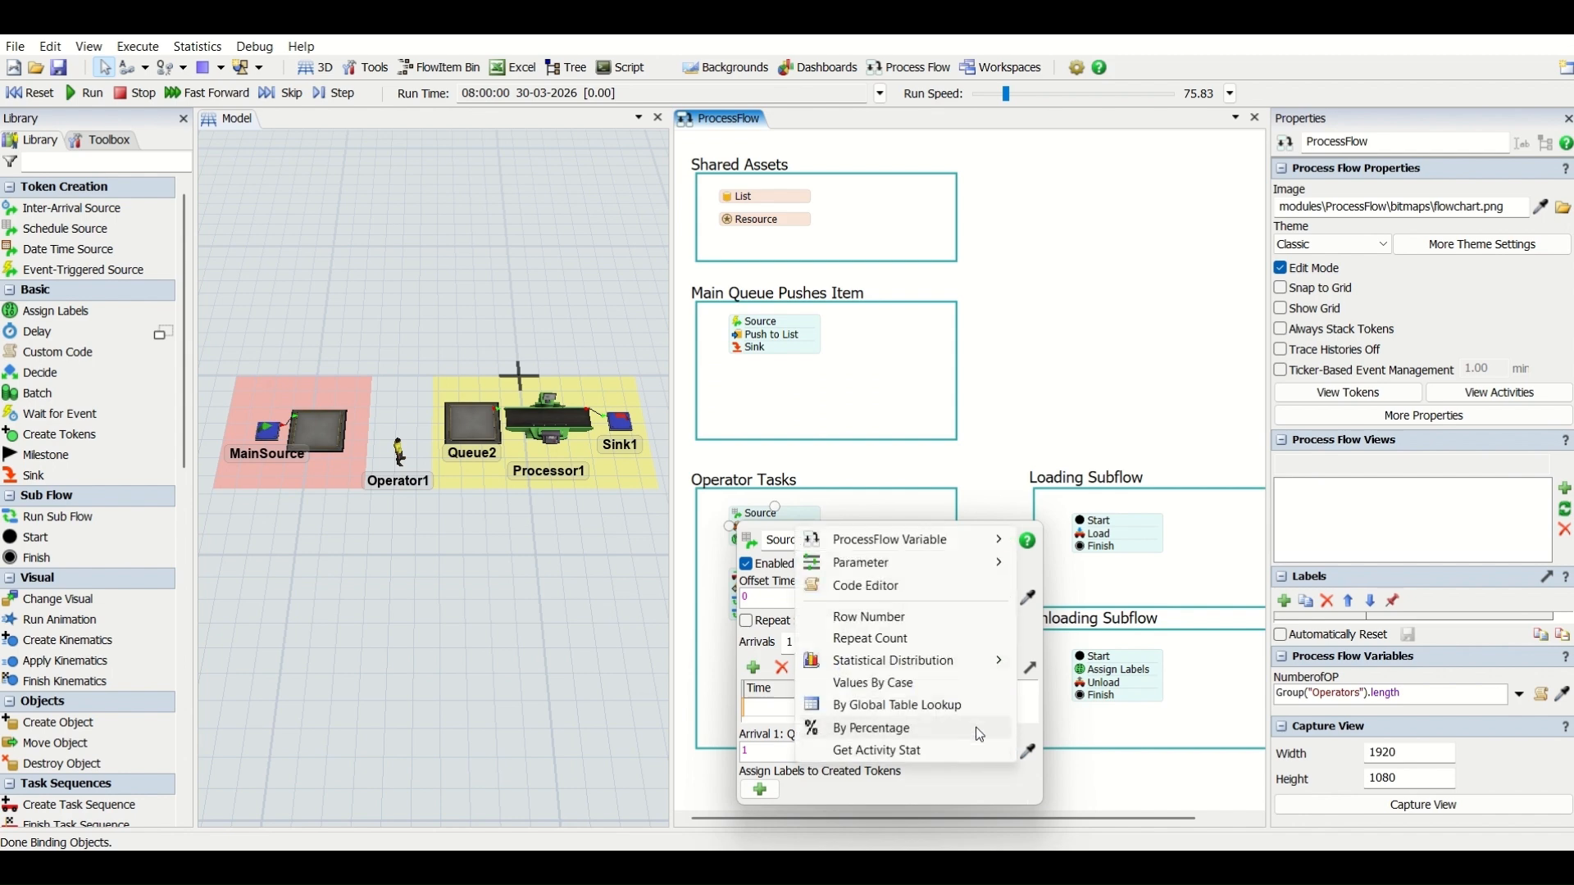
mouse_move(965, 664)
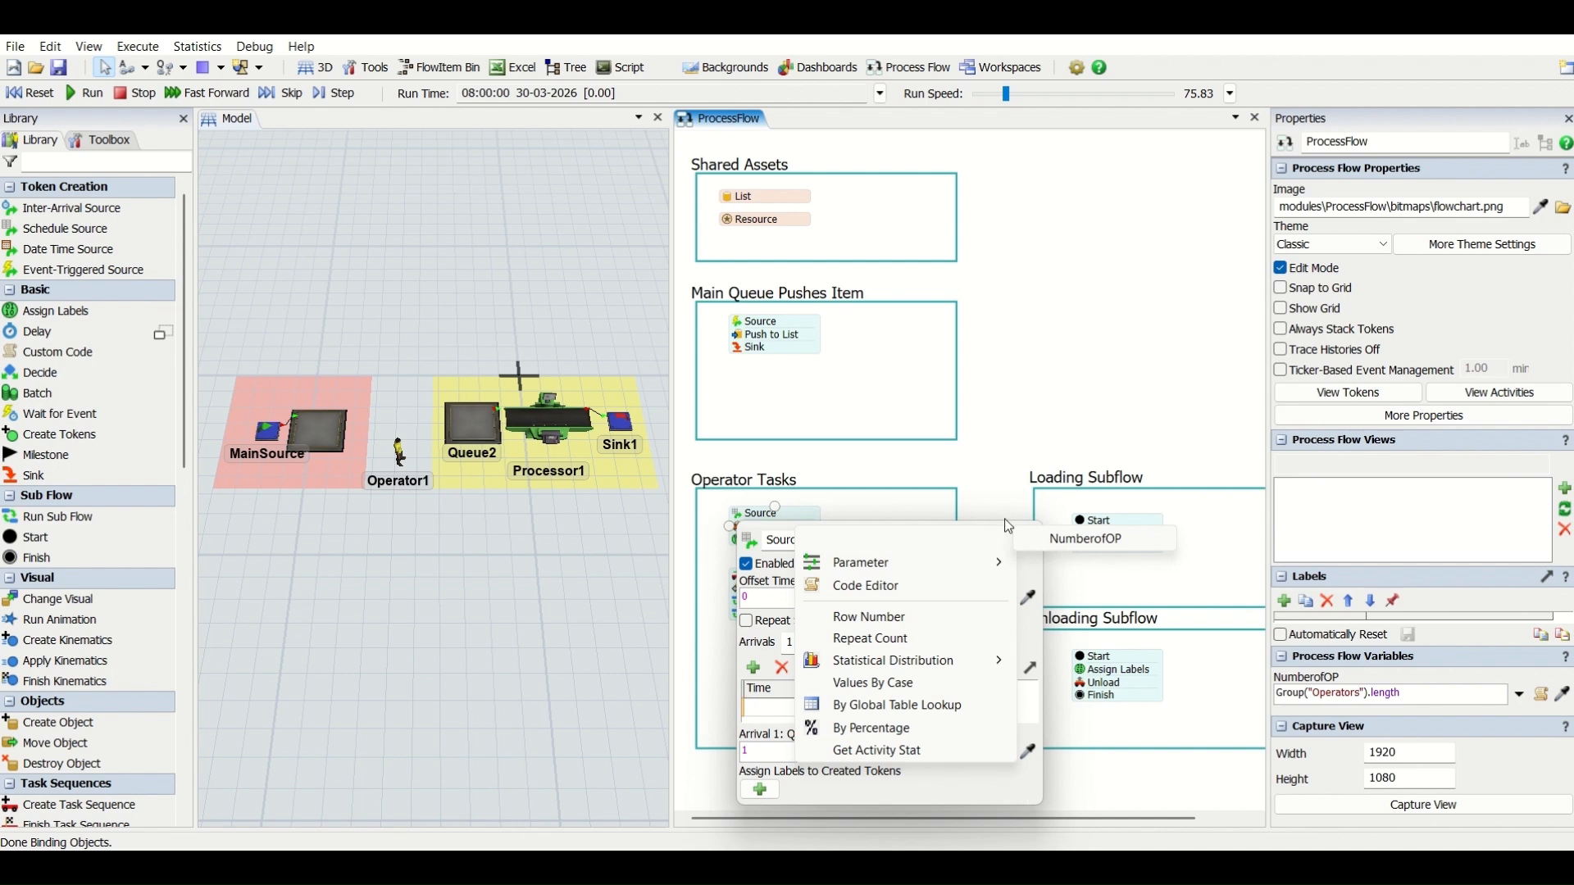
mouse_move(944, 539)
click(1084, 538)
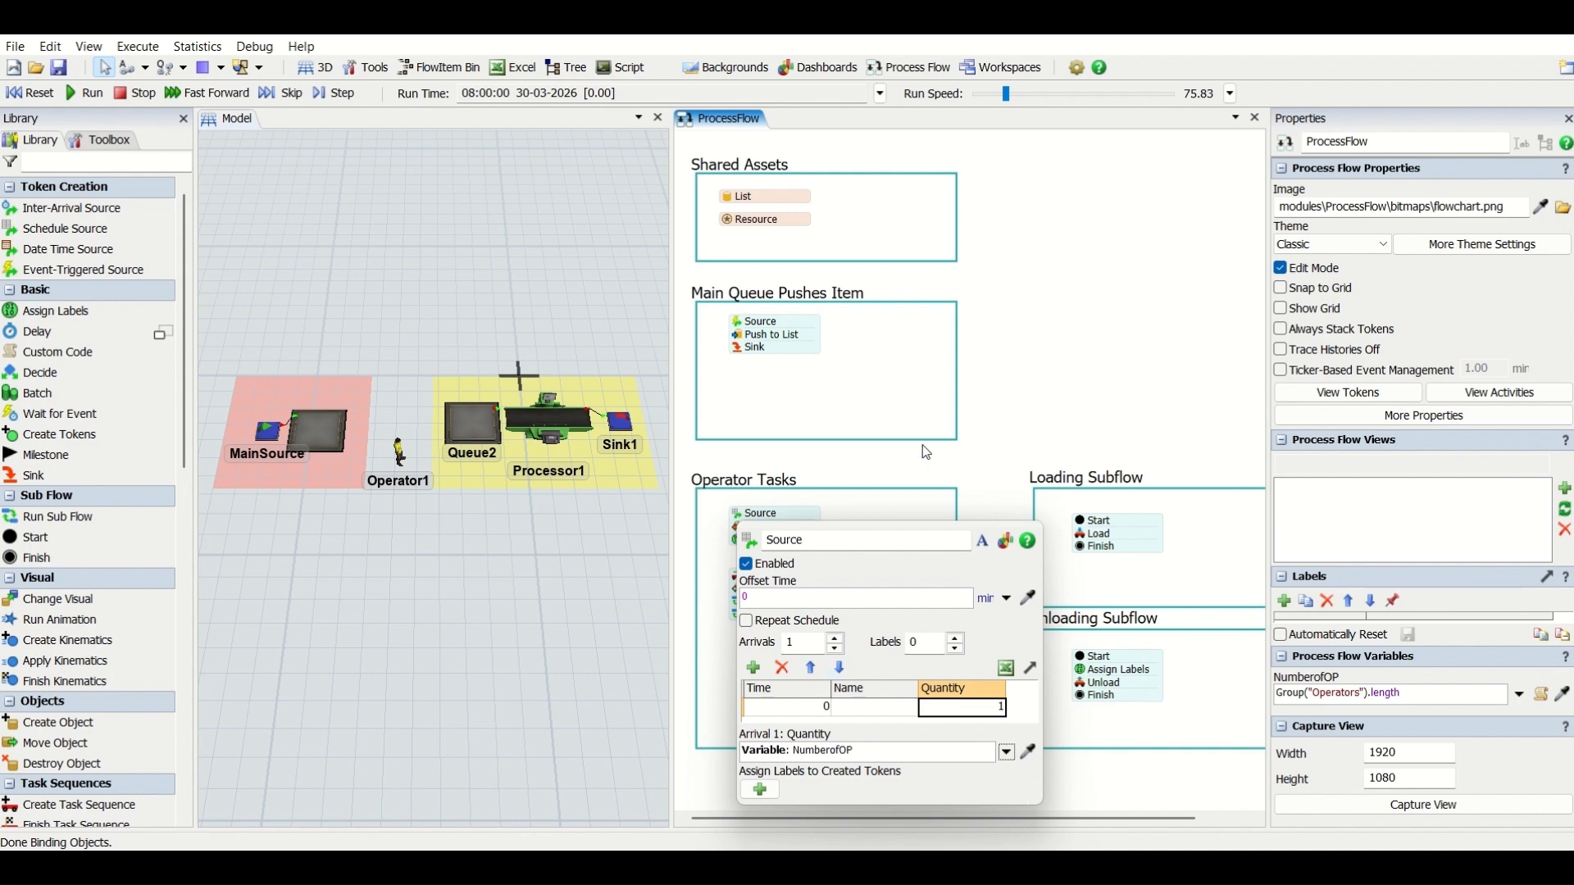
click(926, 464)
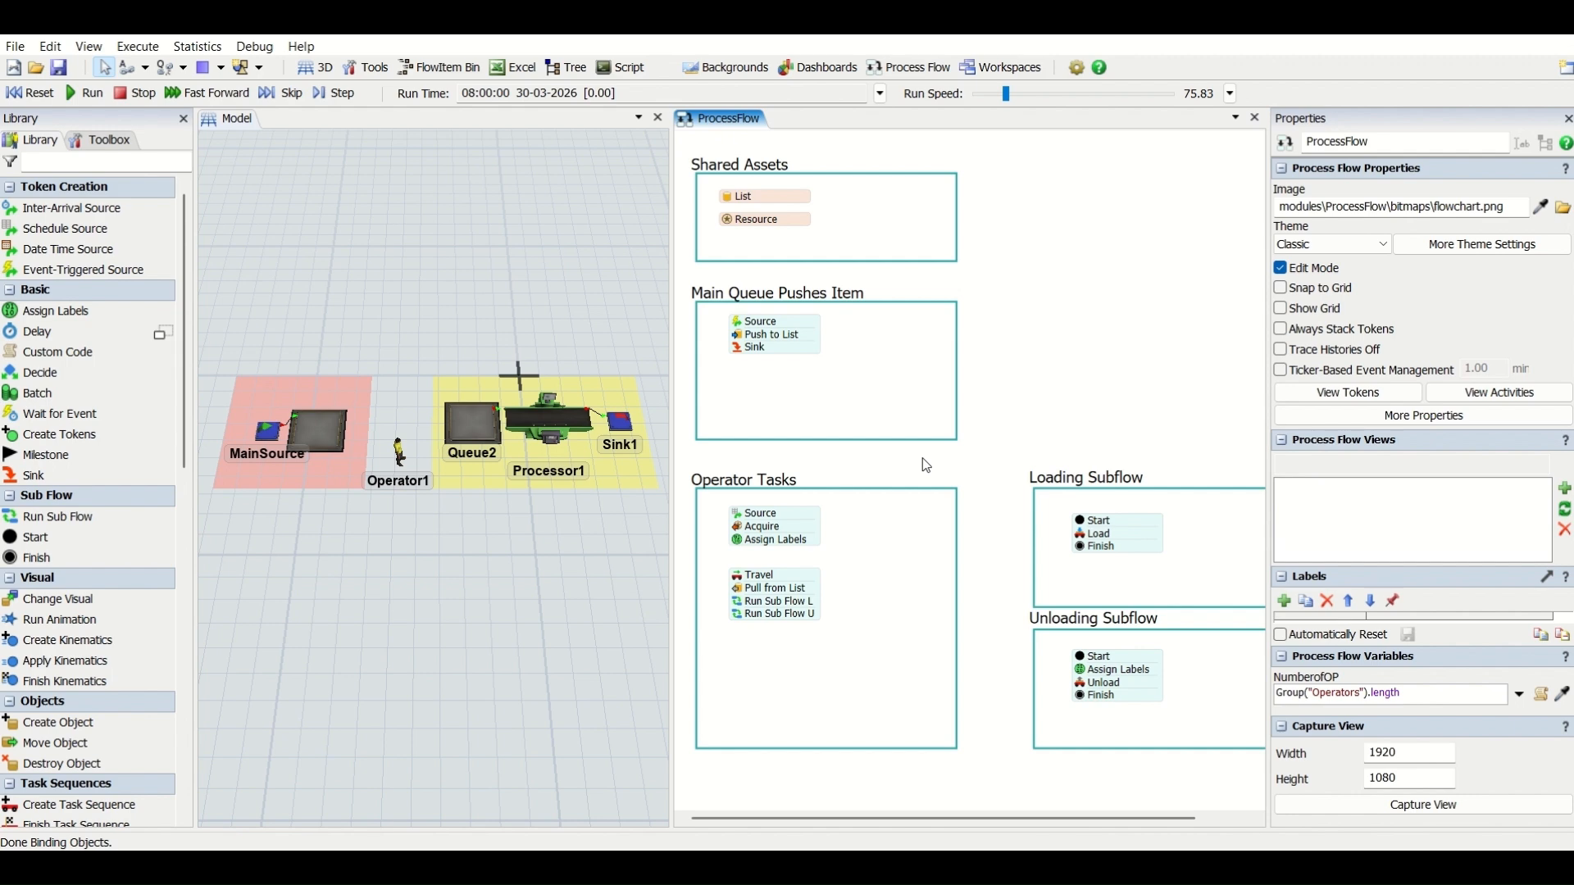
- Reference the shared Resource in the Operator Tasks Acquire activity and assign the acquired resource to the label token.Operator
click(754, 526)
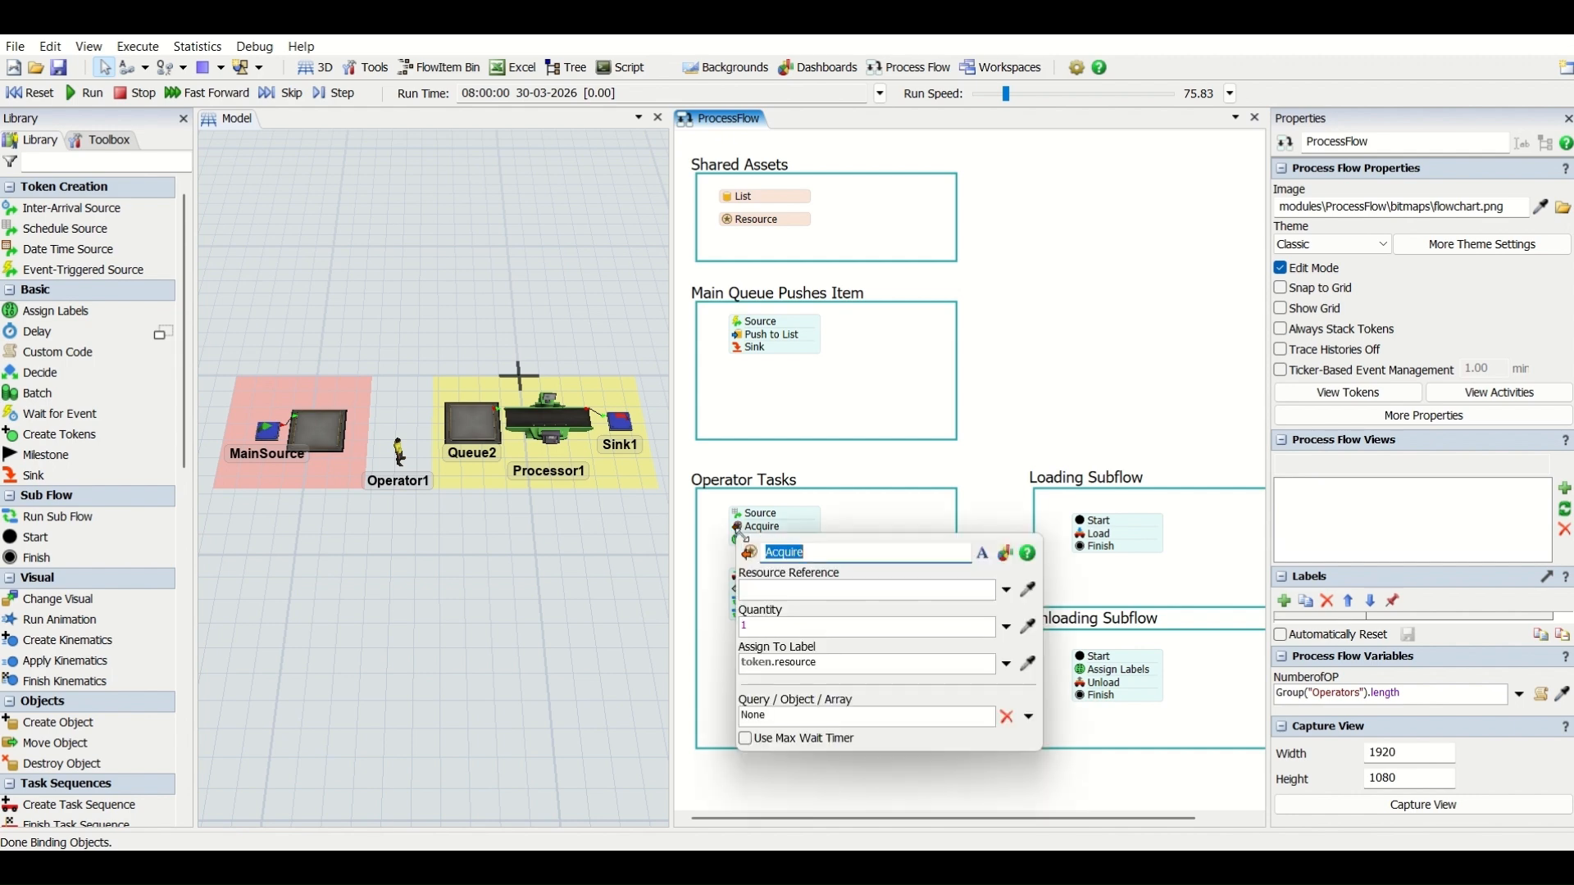
click(1029, 592)
click(747, 222)
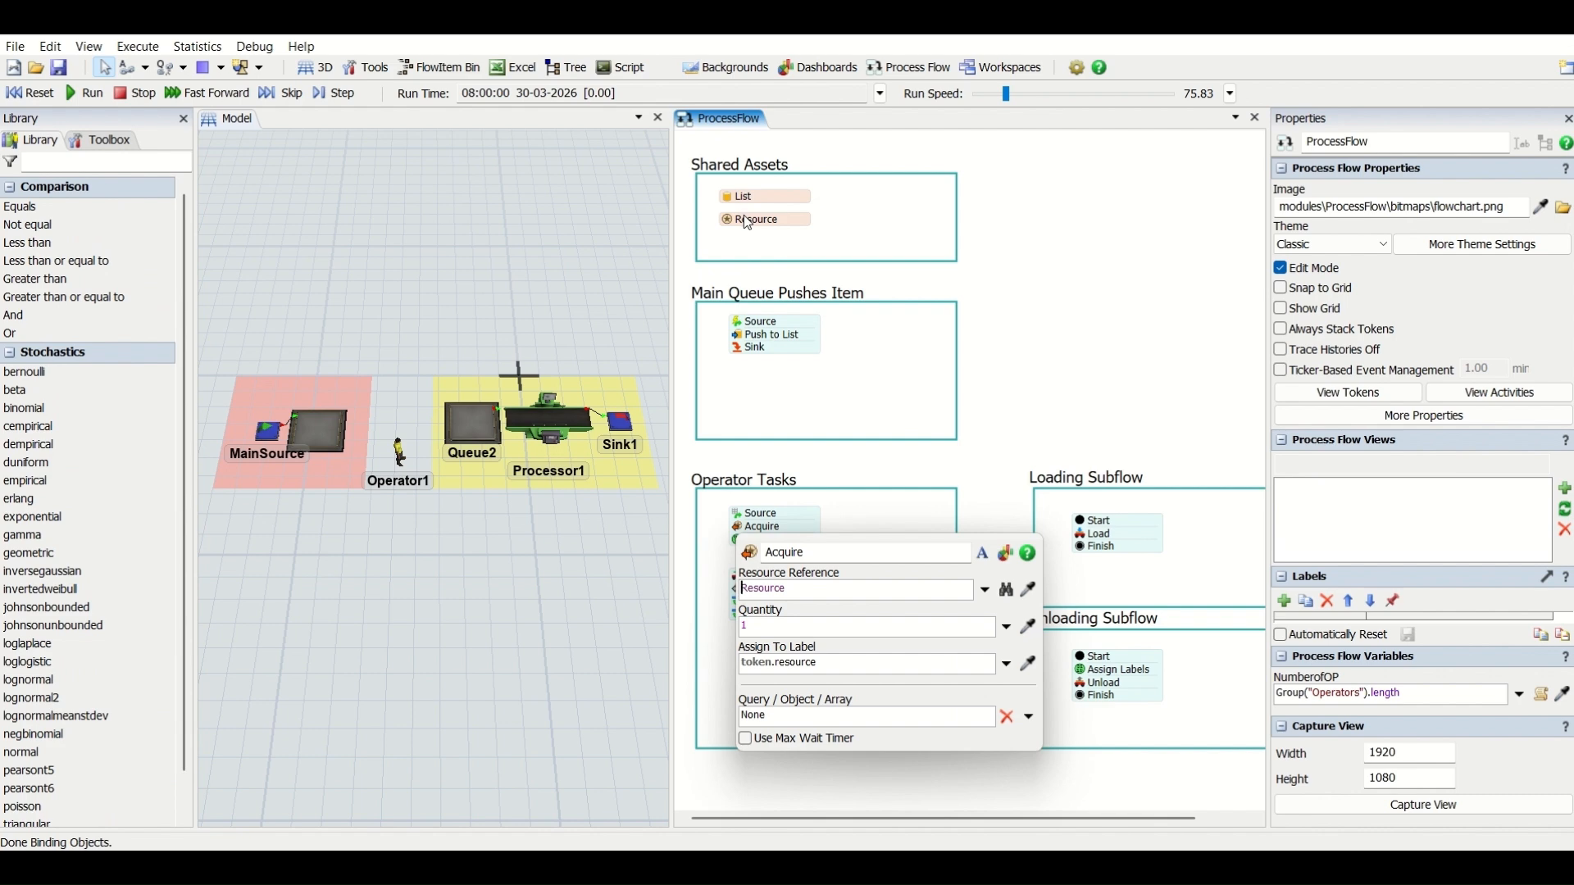
double_click(799, 663)
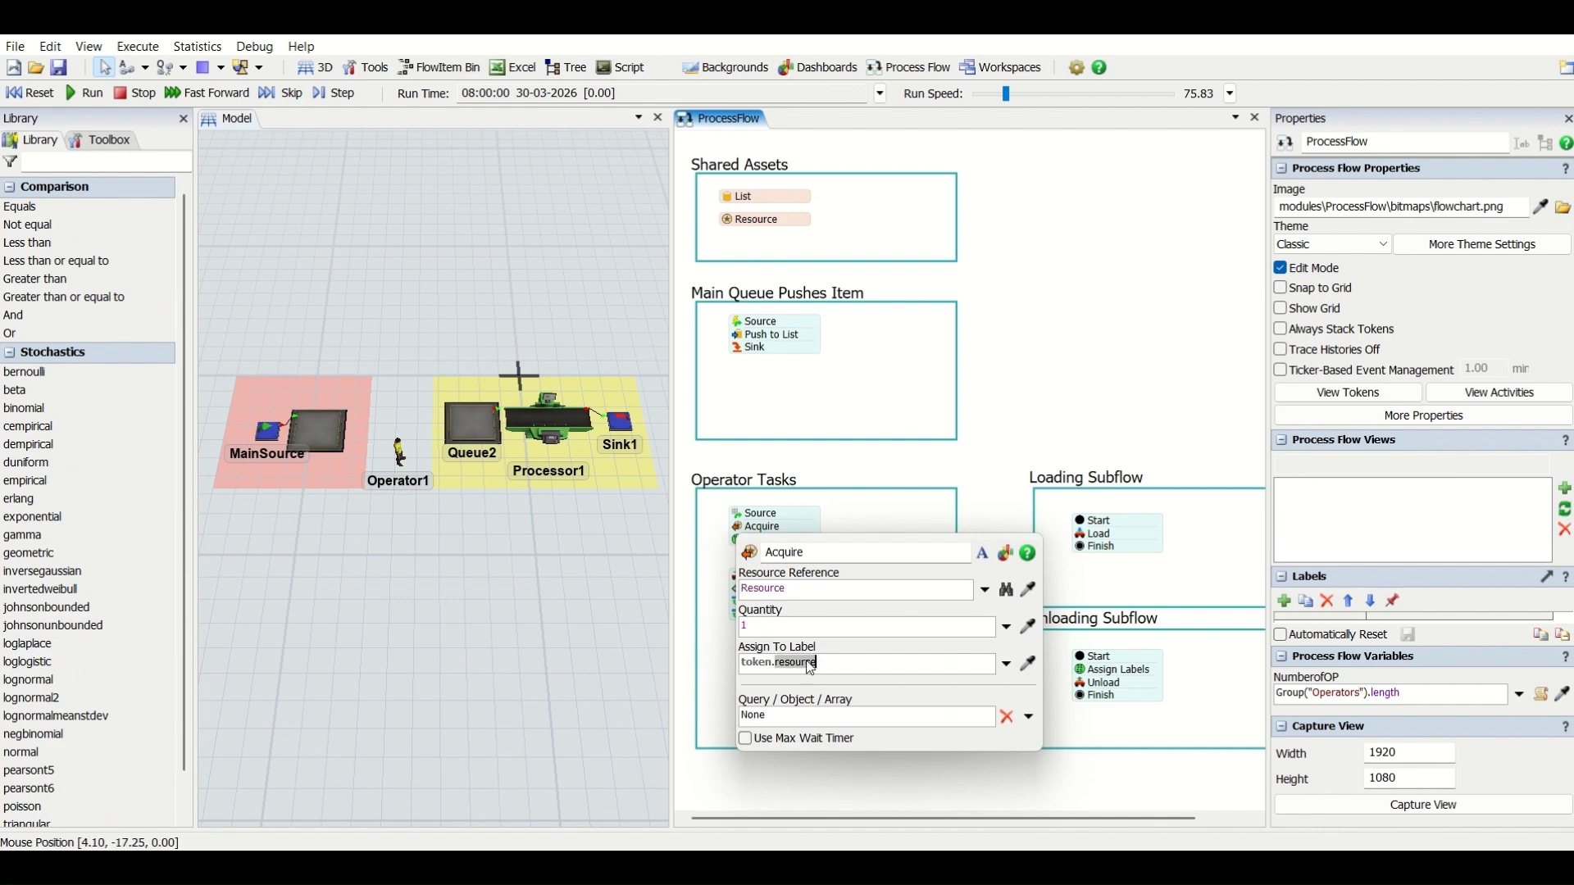
text(Operator)
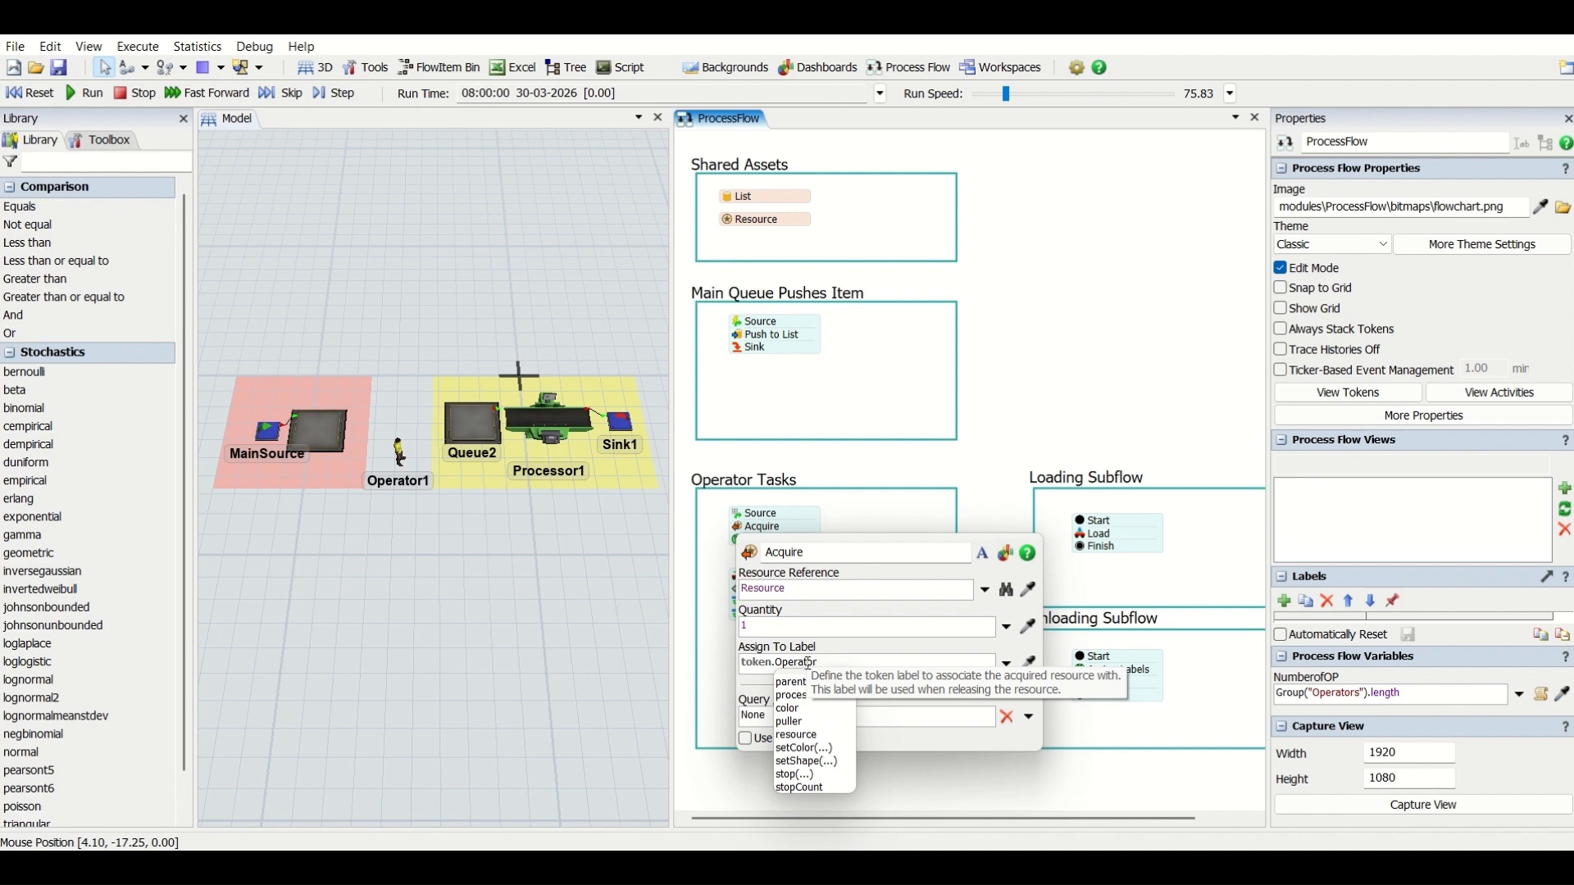
click(857, 514)
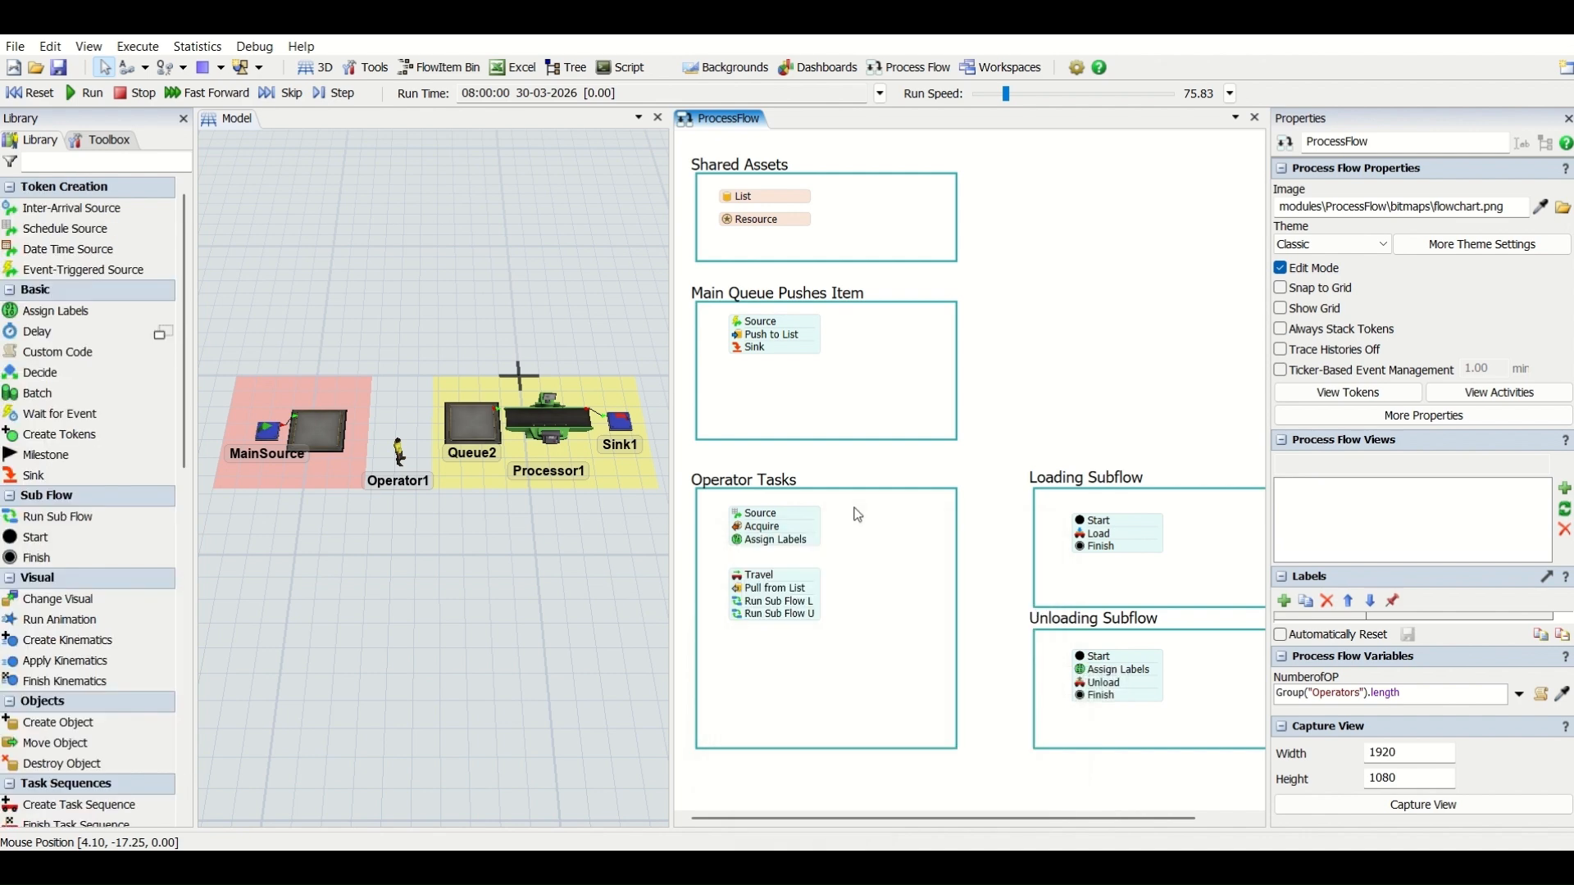
- Set the Operator Tasks Assign Labels activity to assign a token label named MainQueue with the ManQueue object as its value
click(739, 543)
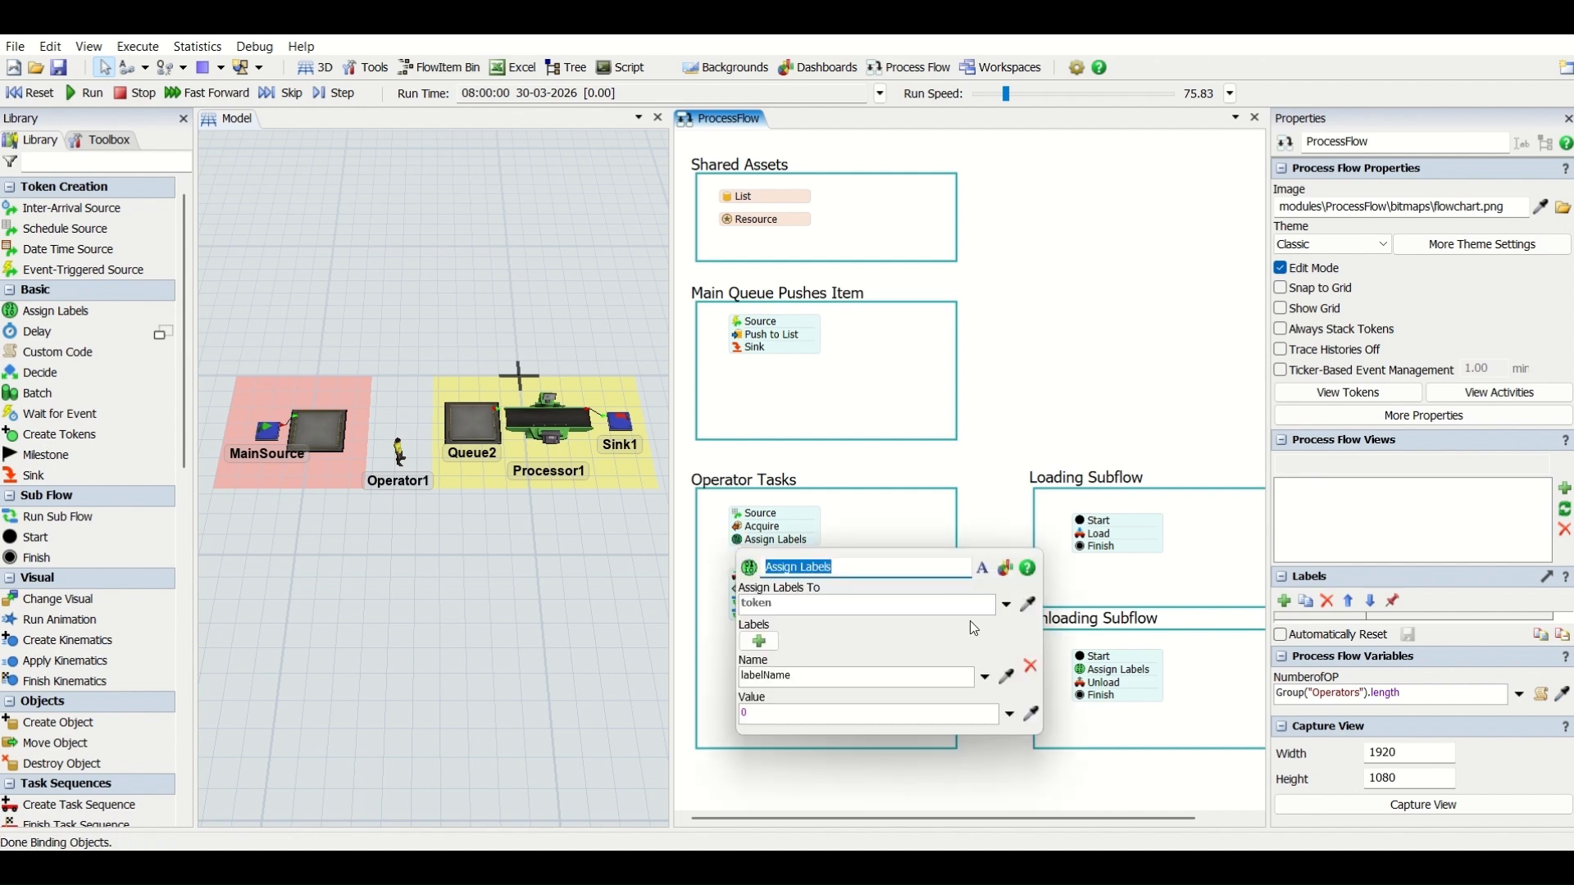
click(1007, 677)
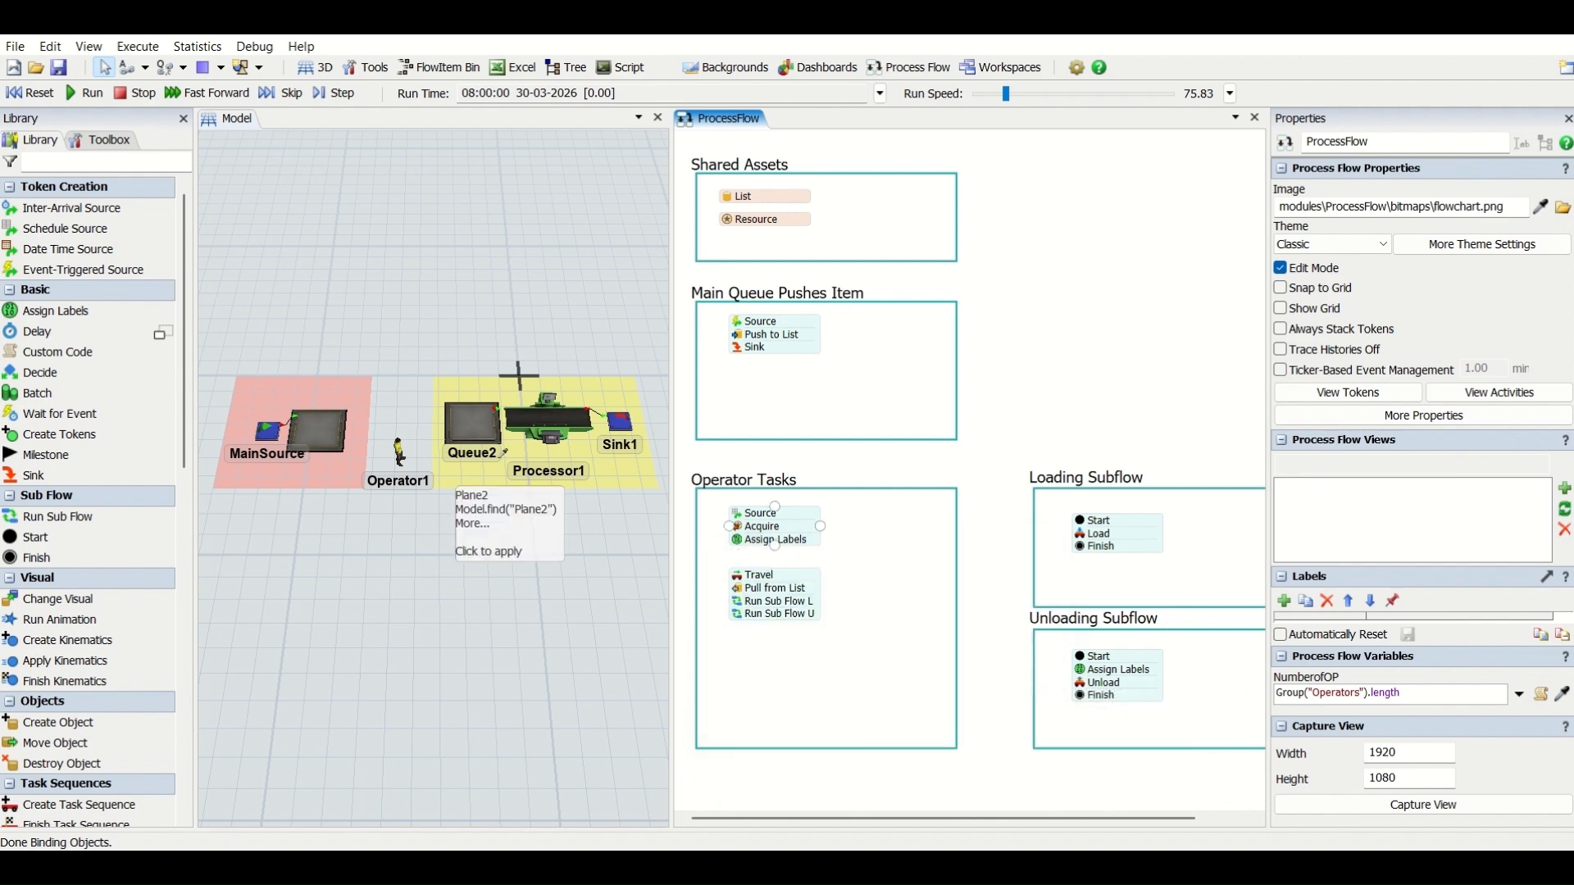
click(327, 430)
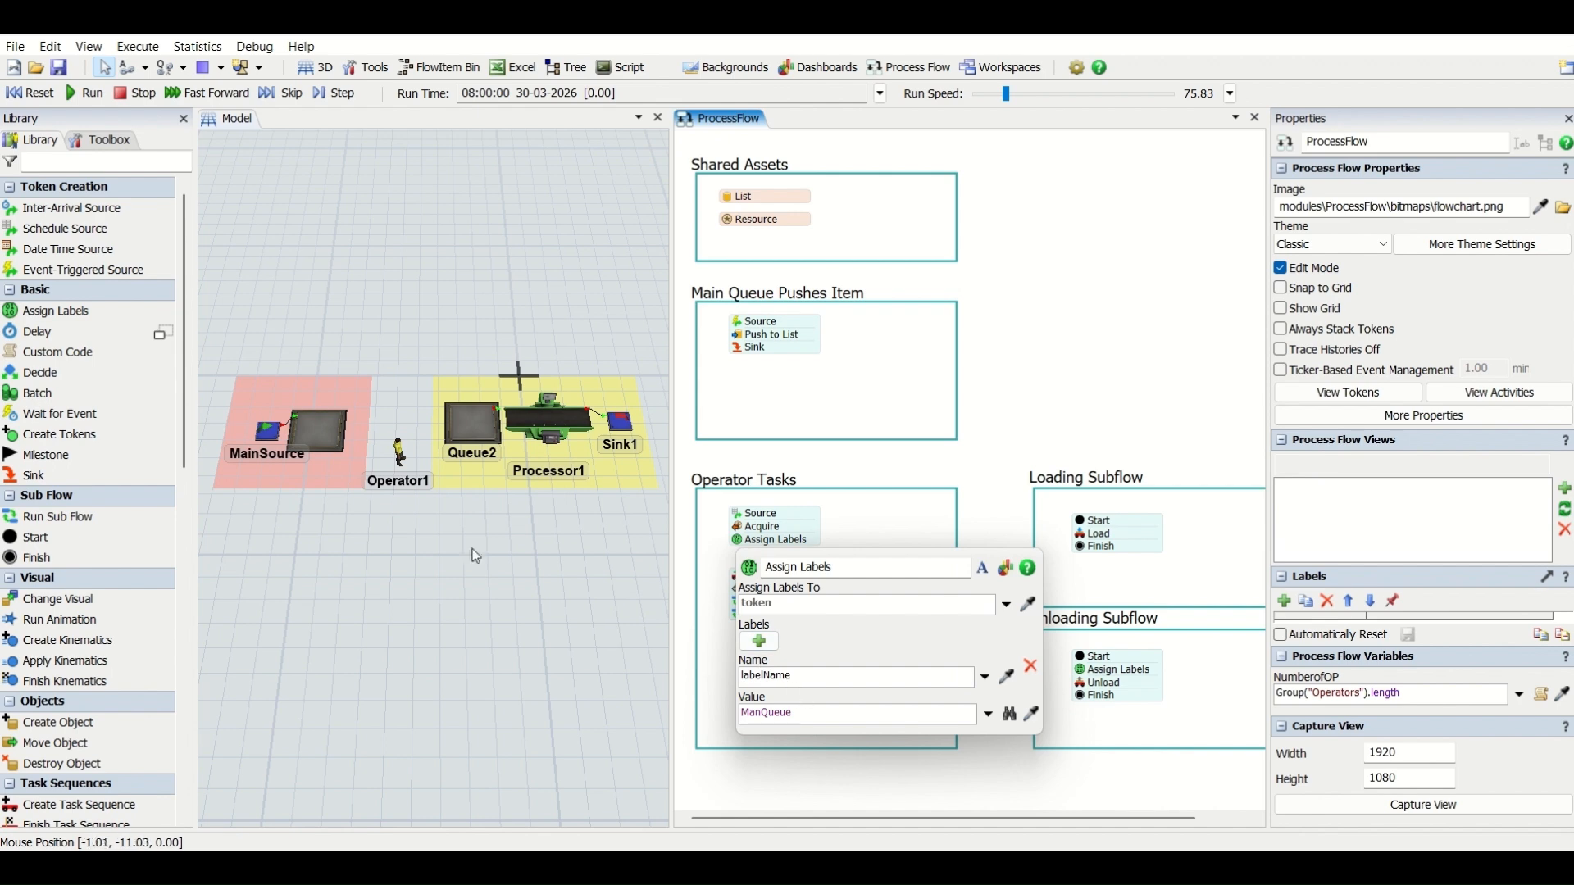
click(332, 431)
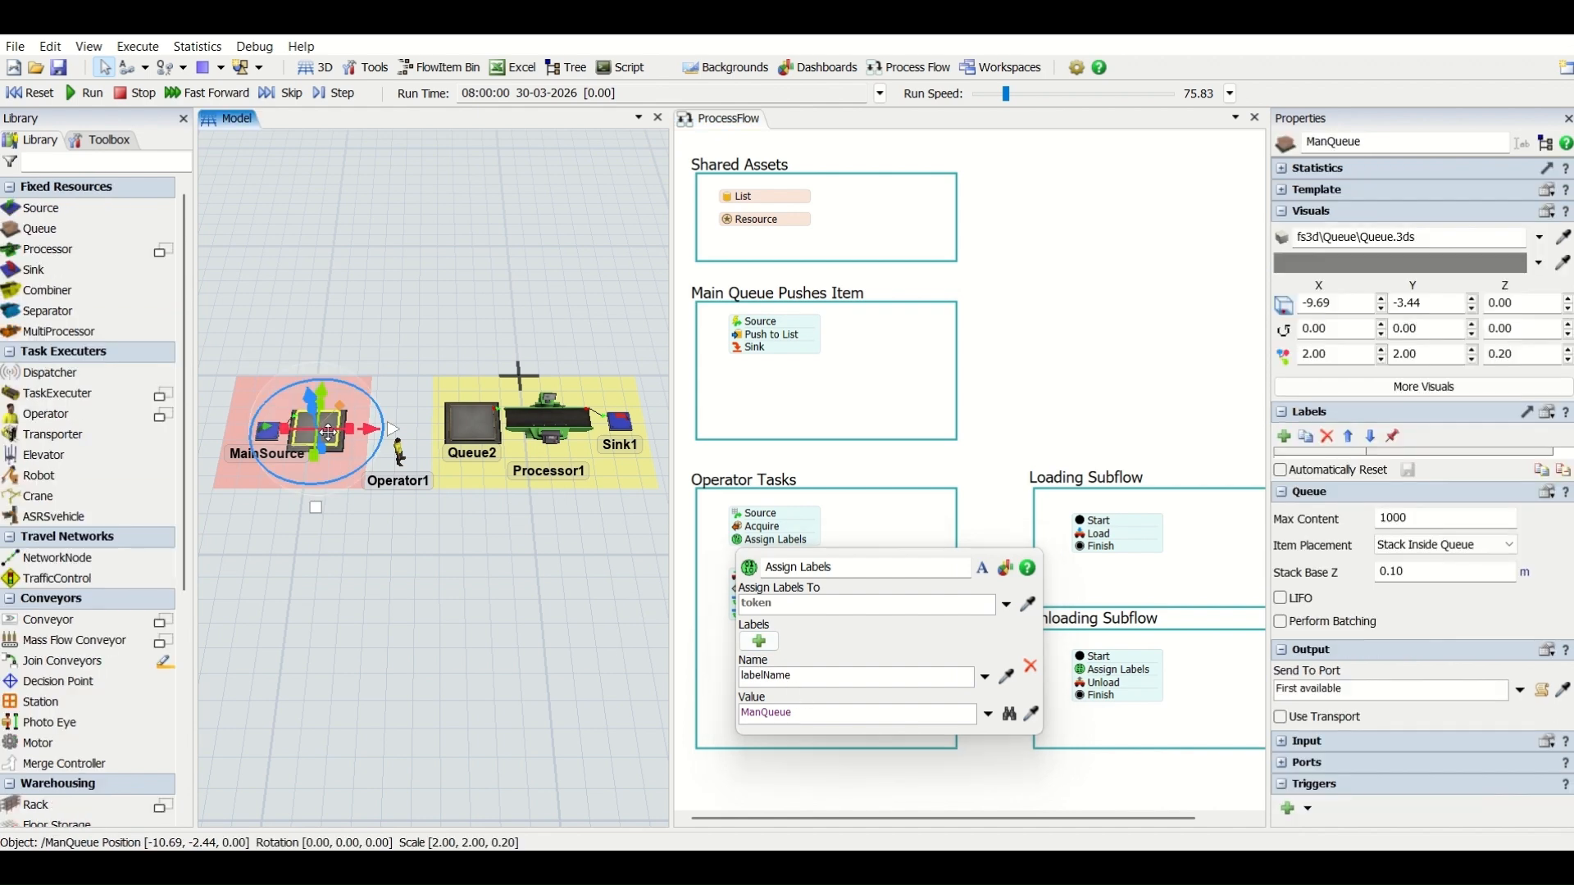
click(833, 675)
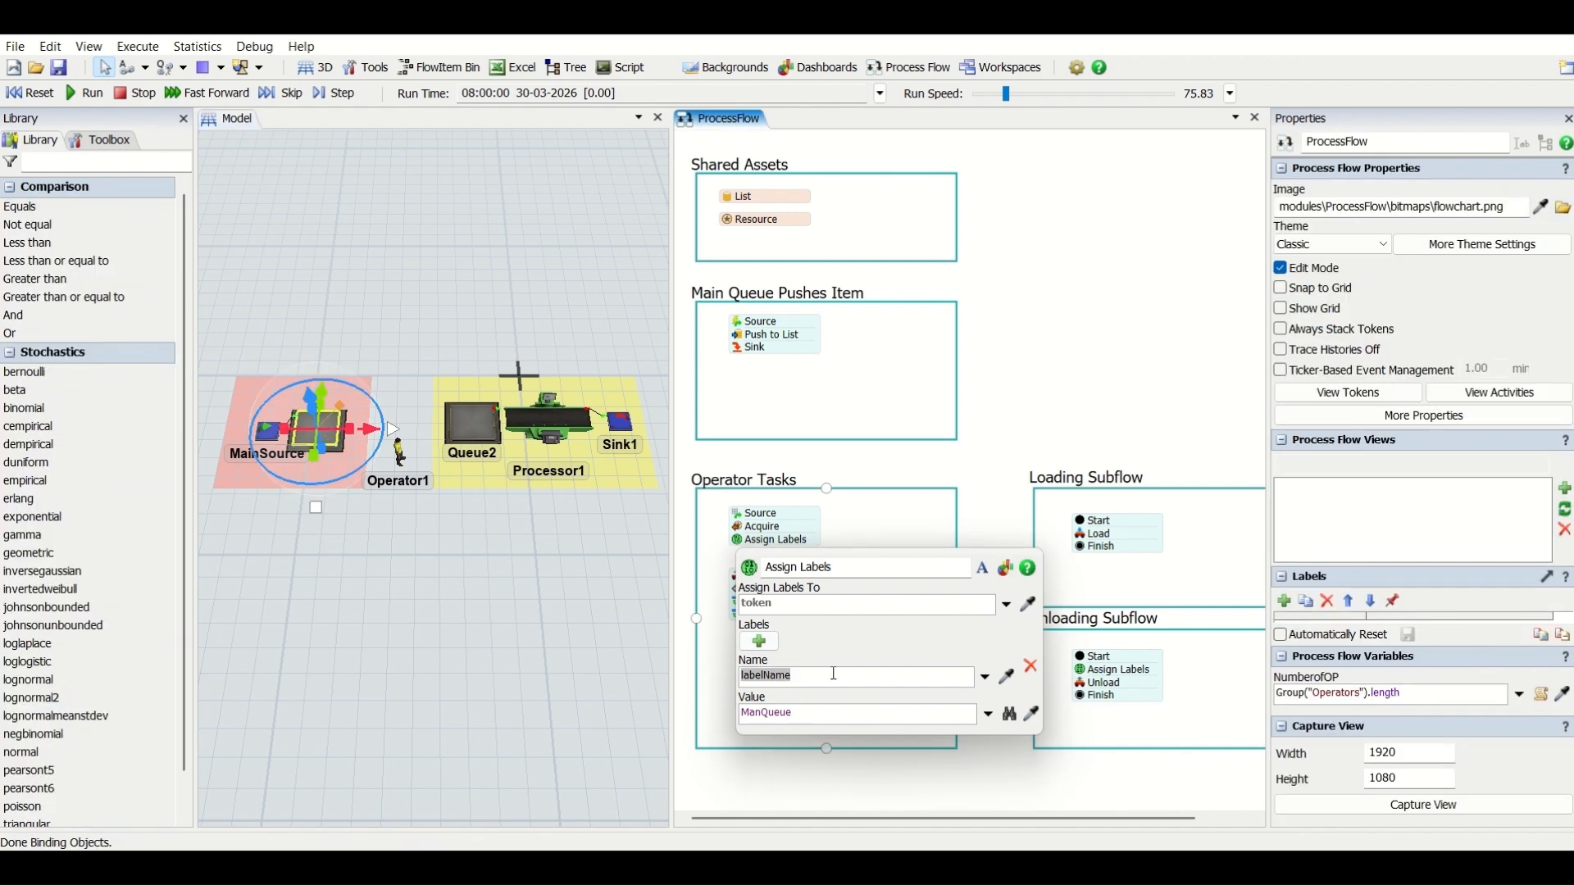
text(Main)
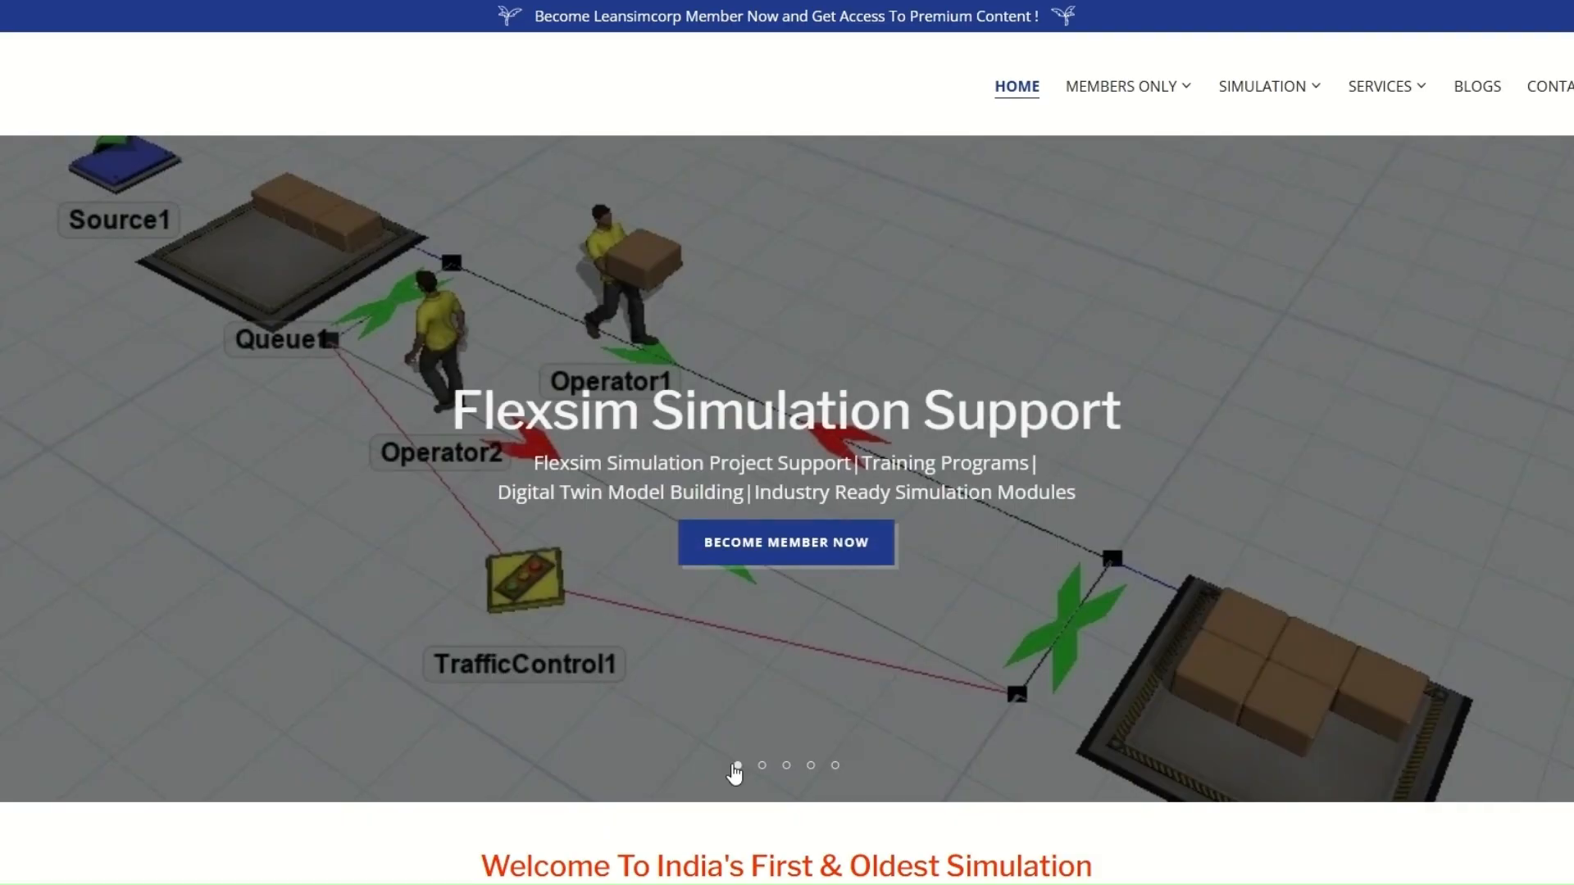
click(761, 766)
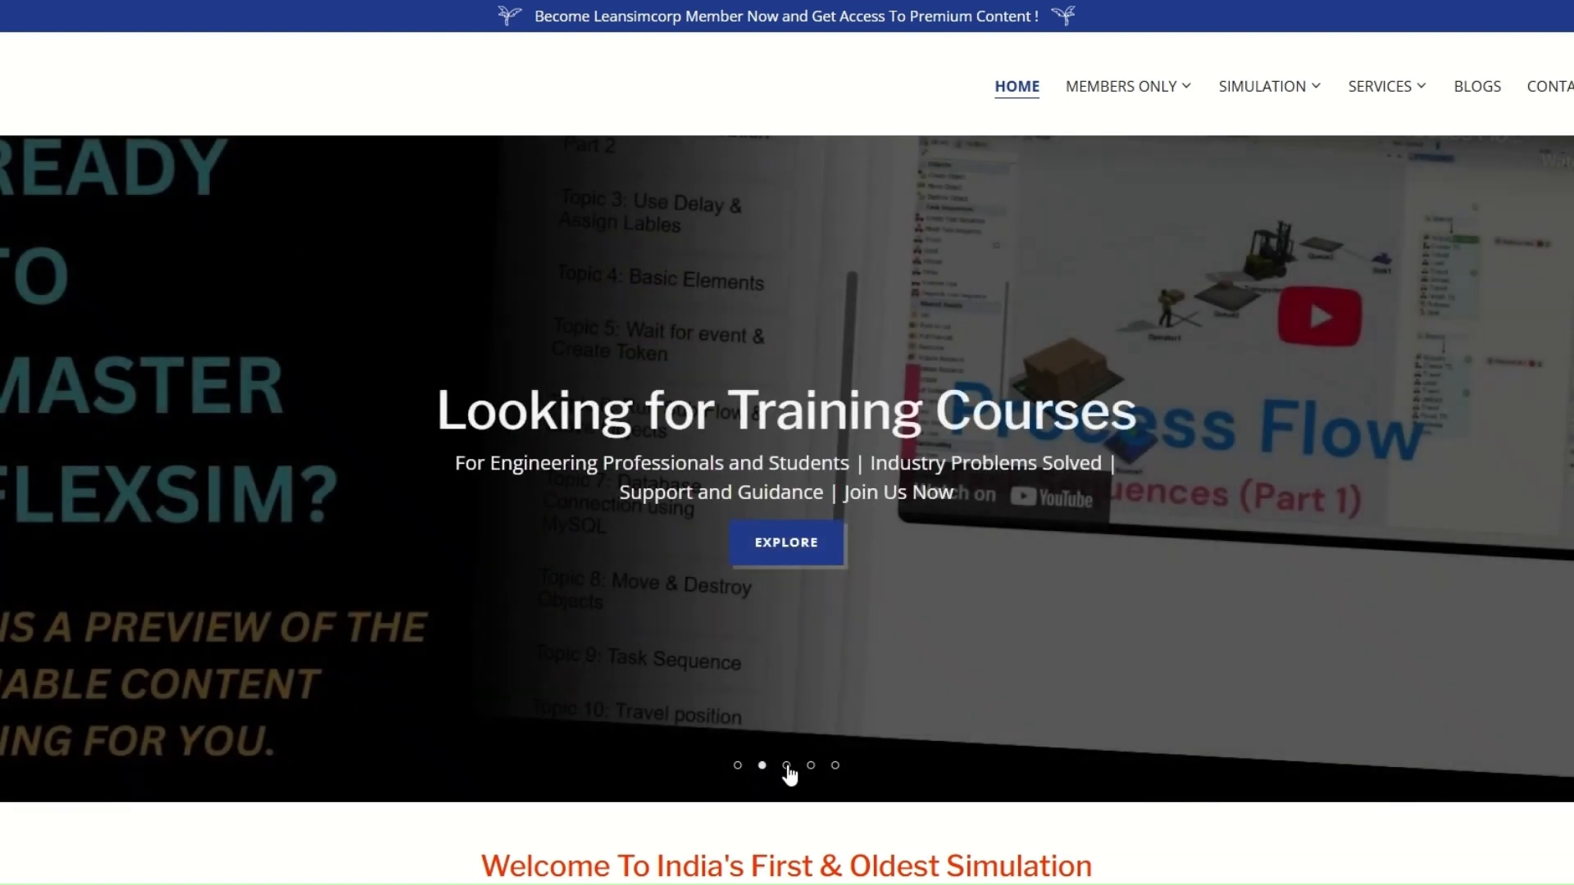
click(786, 766)
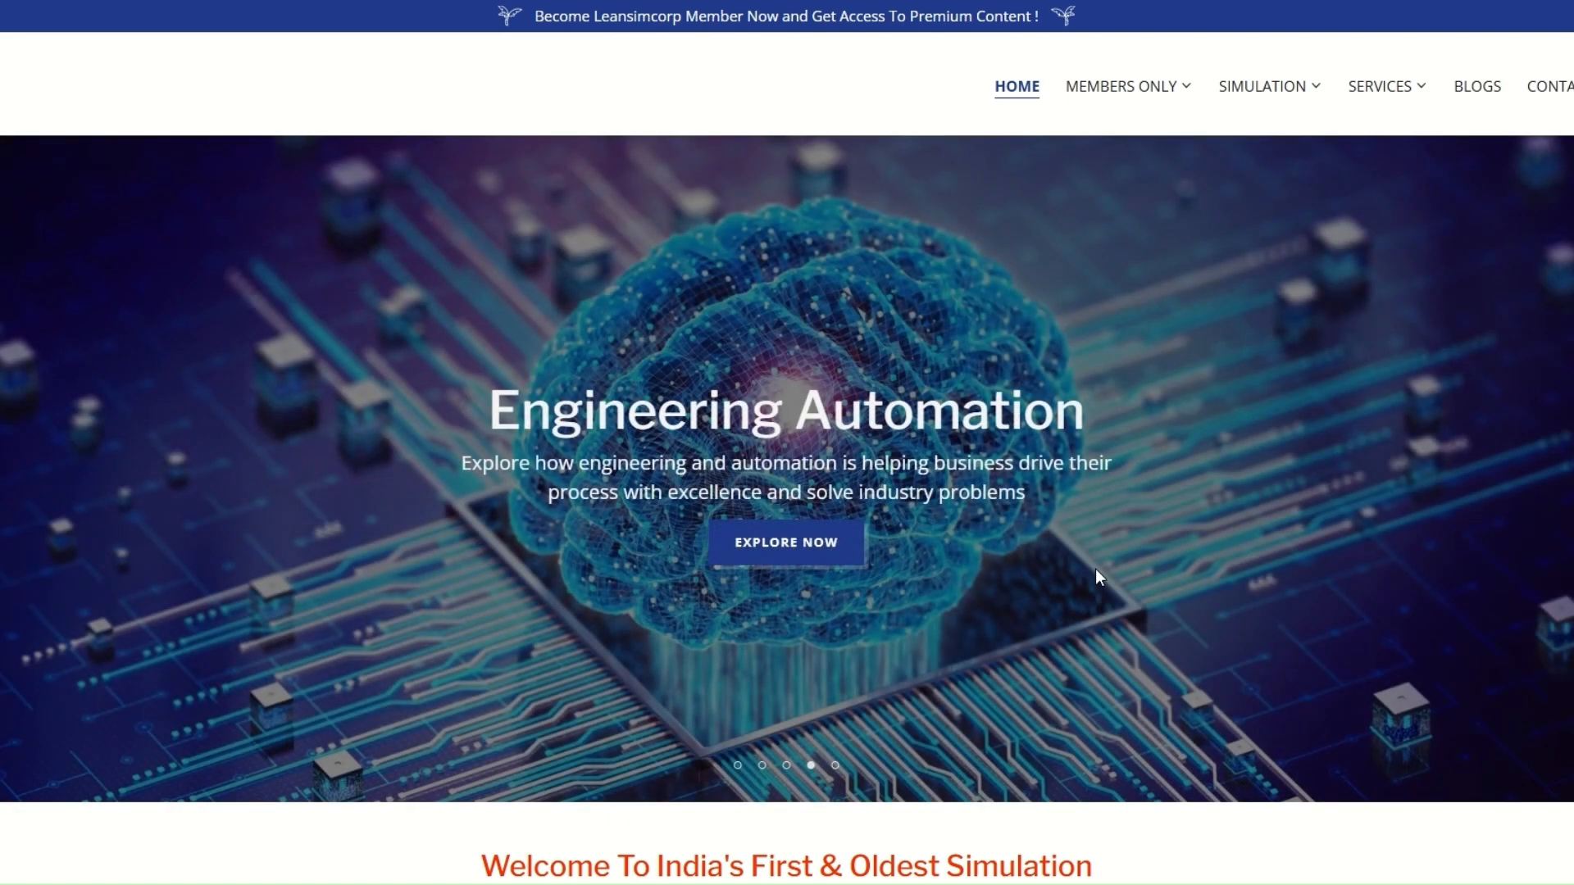
click(835, 765)
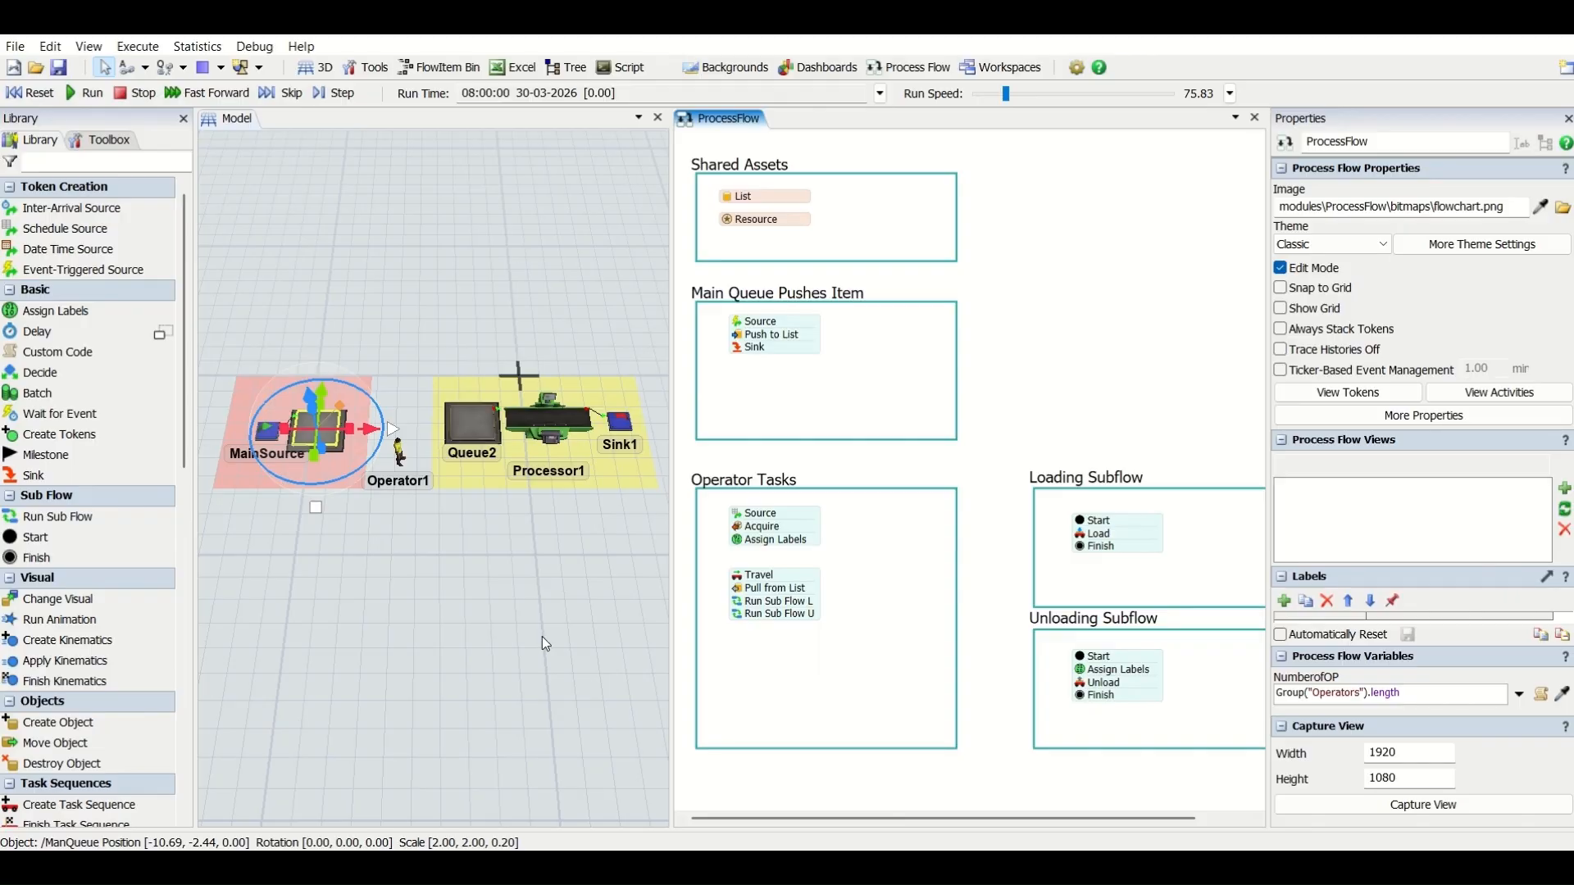
- Set the Operator Tasks Travel activity's executer to token.Operator and its destination to token.MainQueue
click(797, 584)
double_click(741, 580)
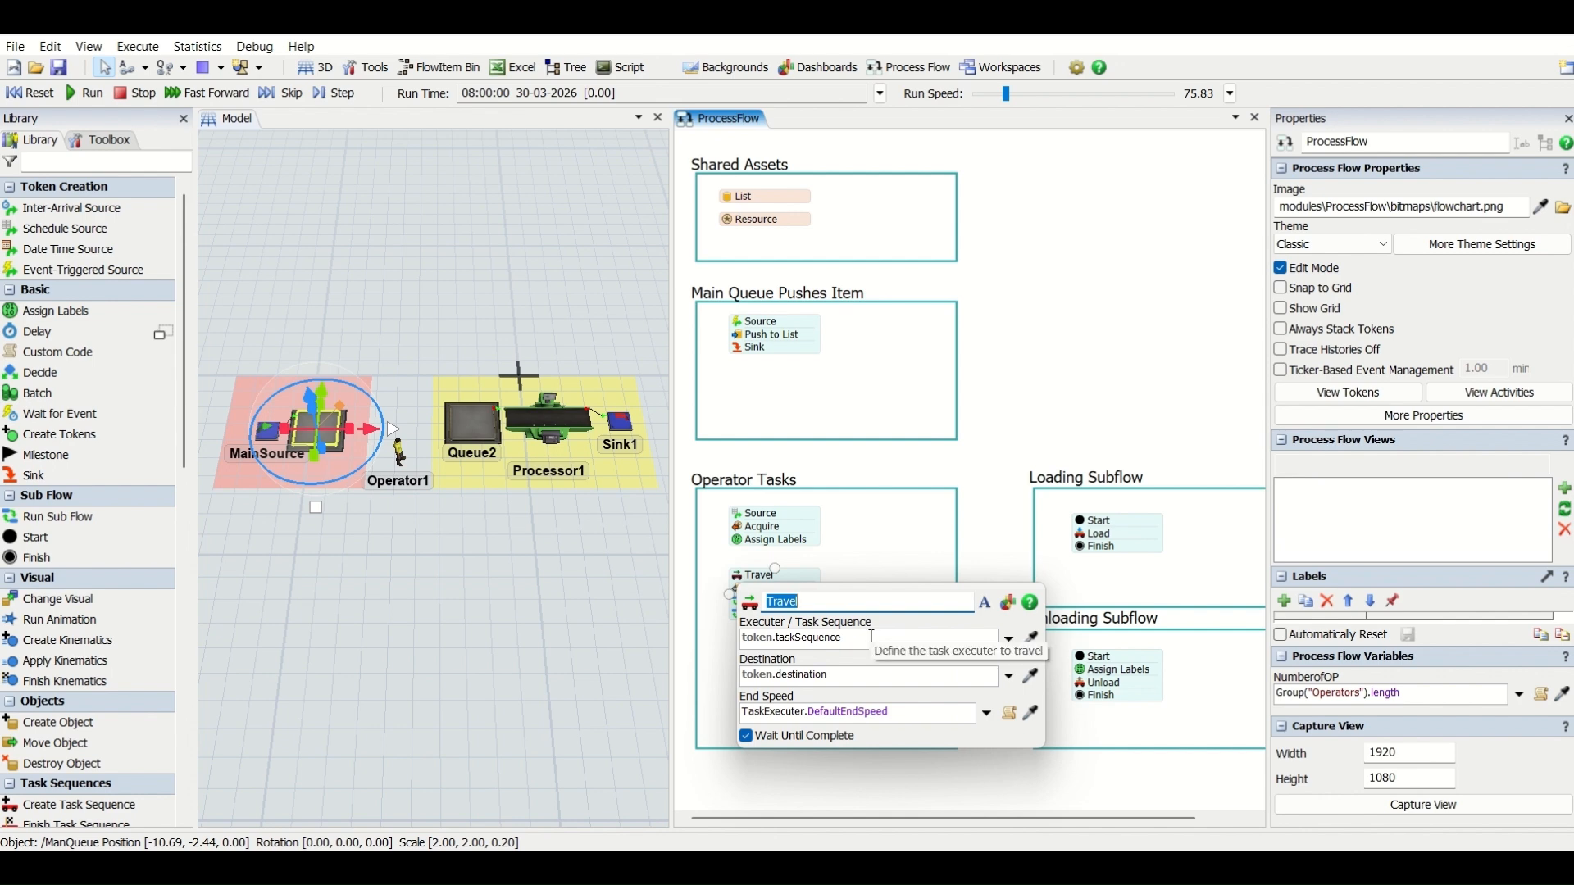
double_click(844, 638)
text(Ope)
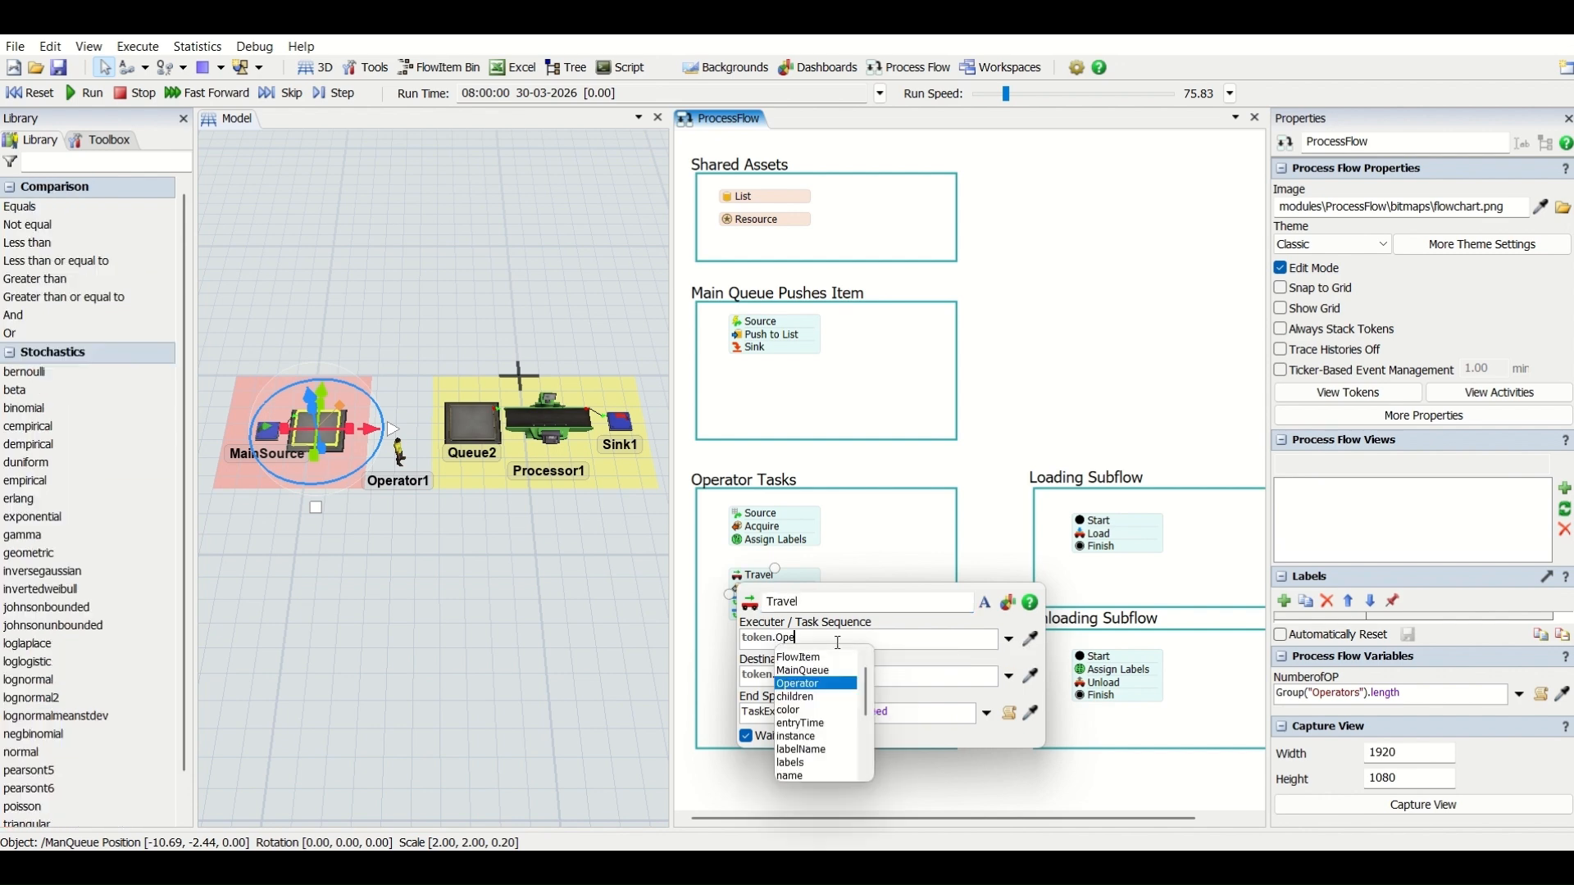
key(Return)
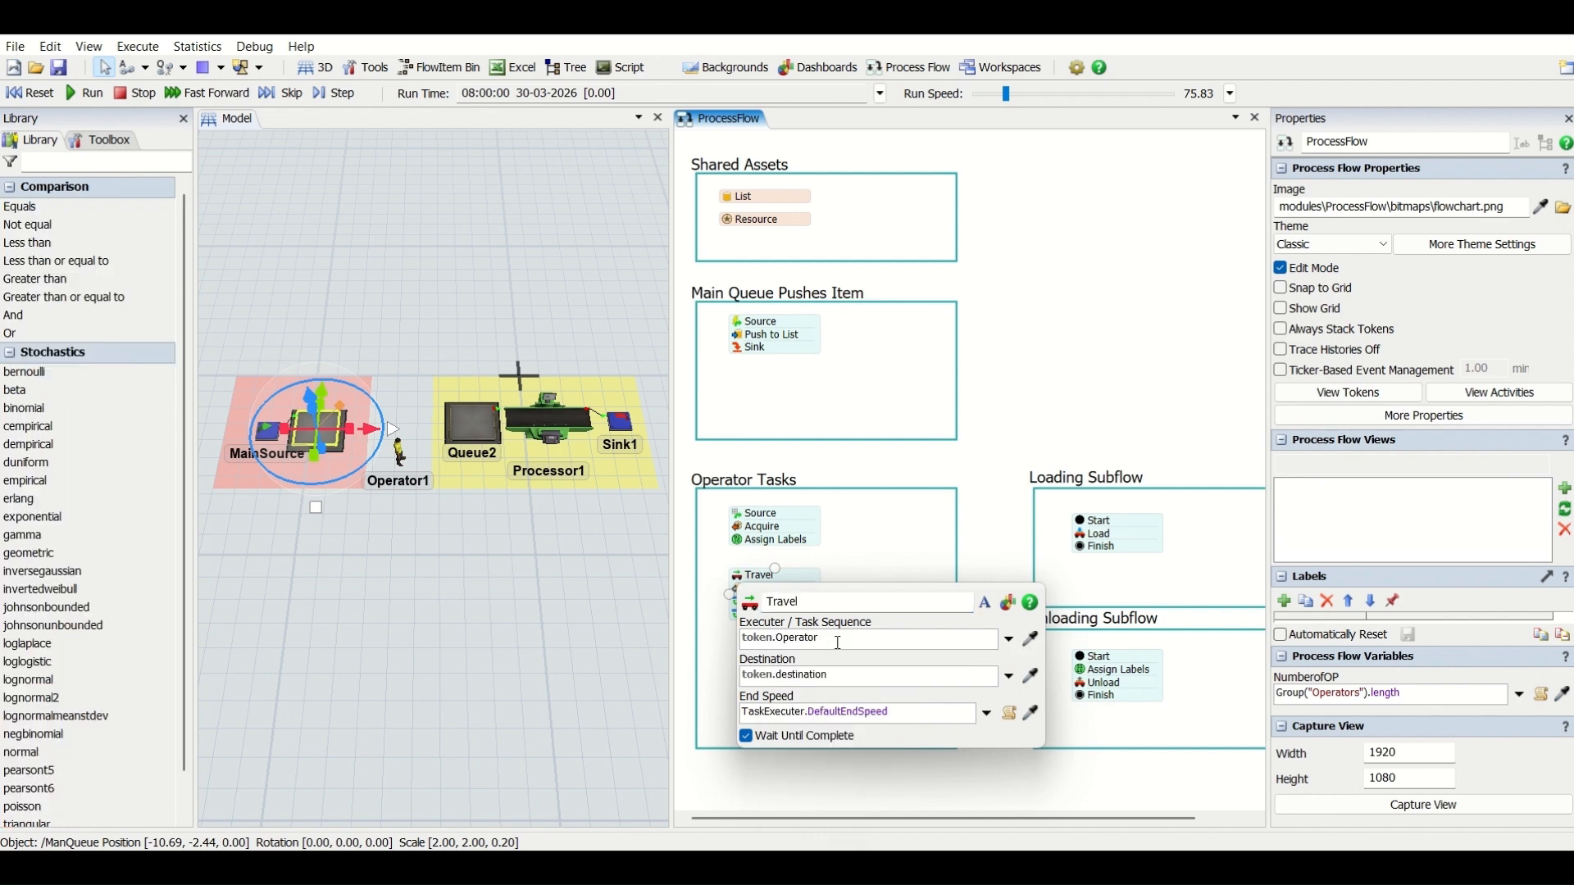
double_click(810, 674)
text(Main)
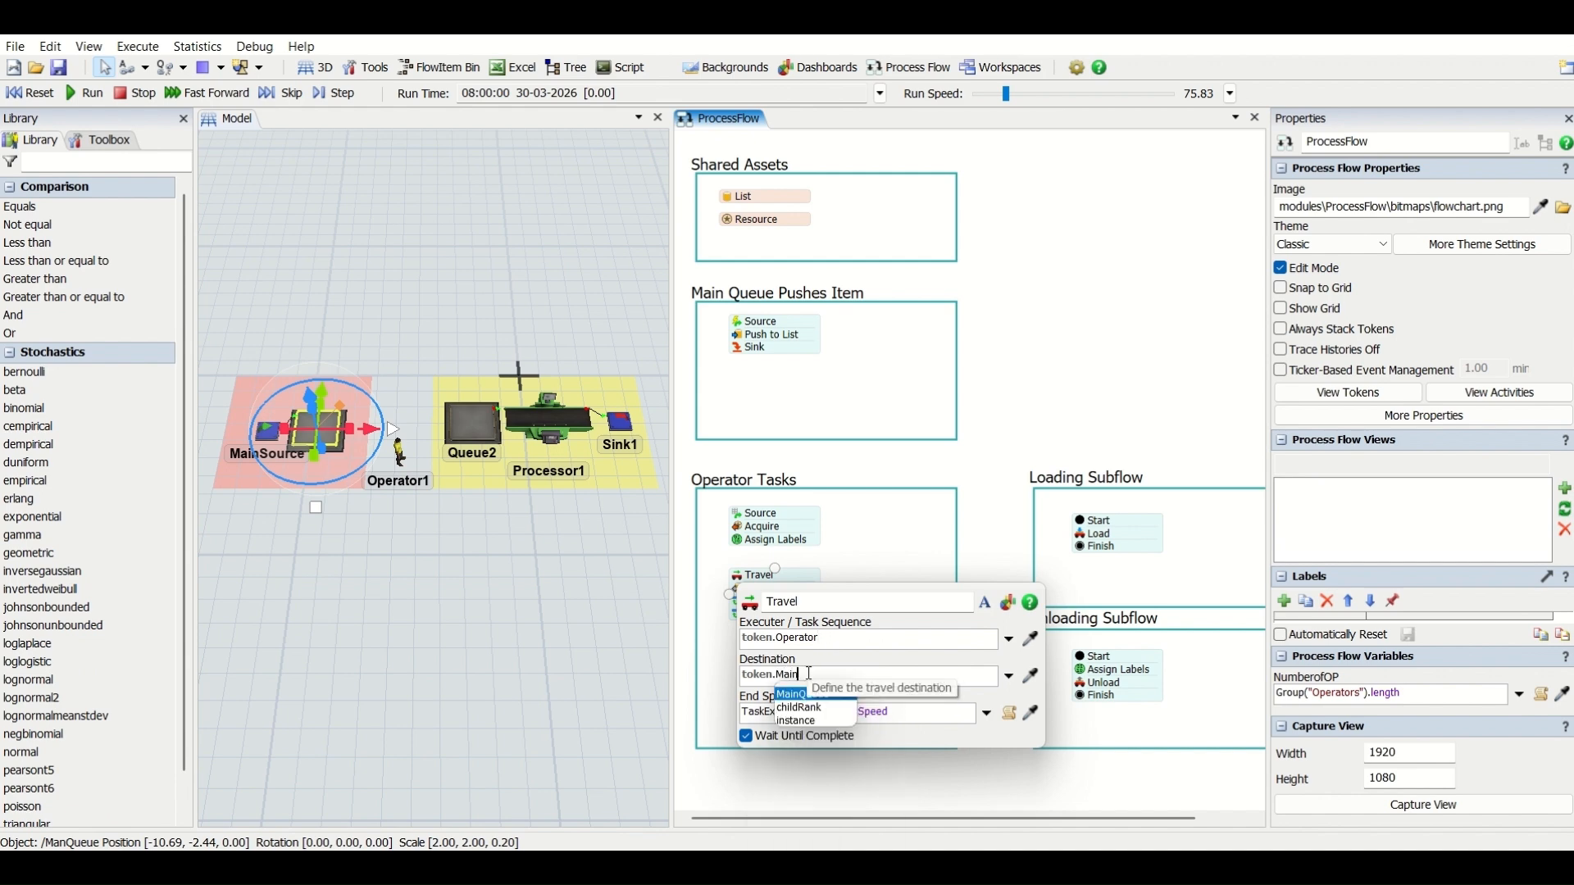
key(Return)
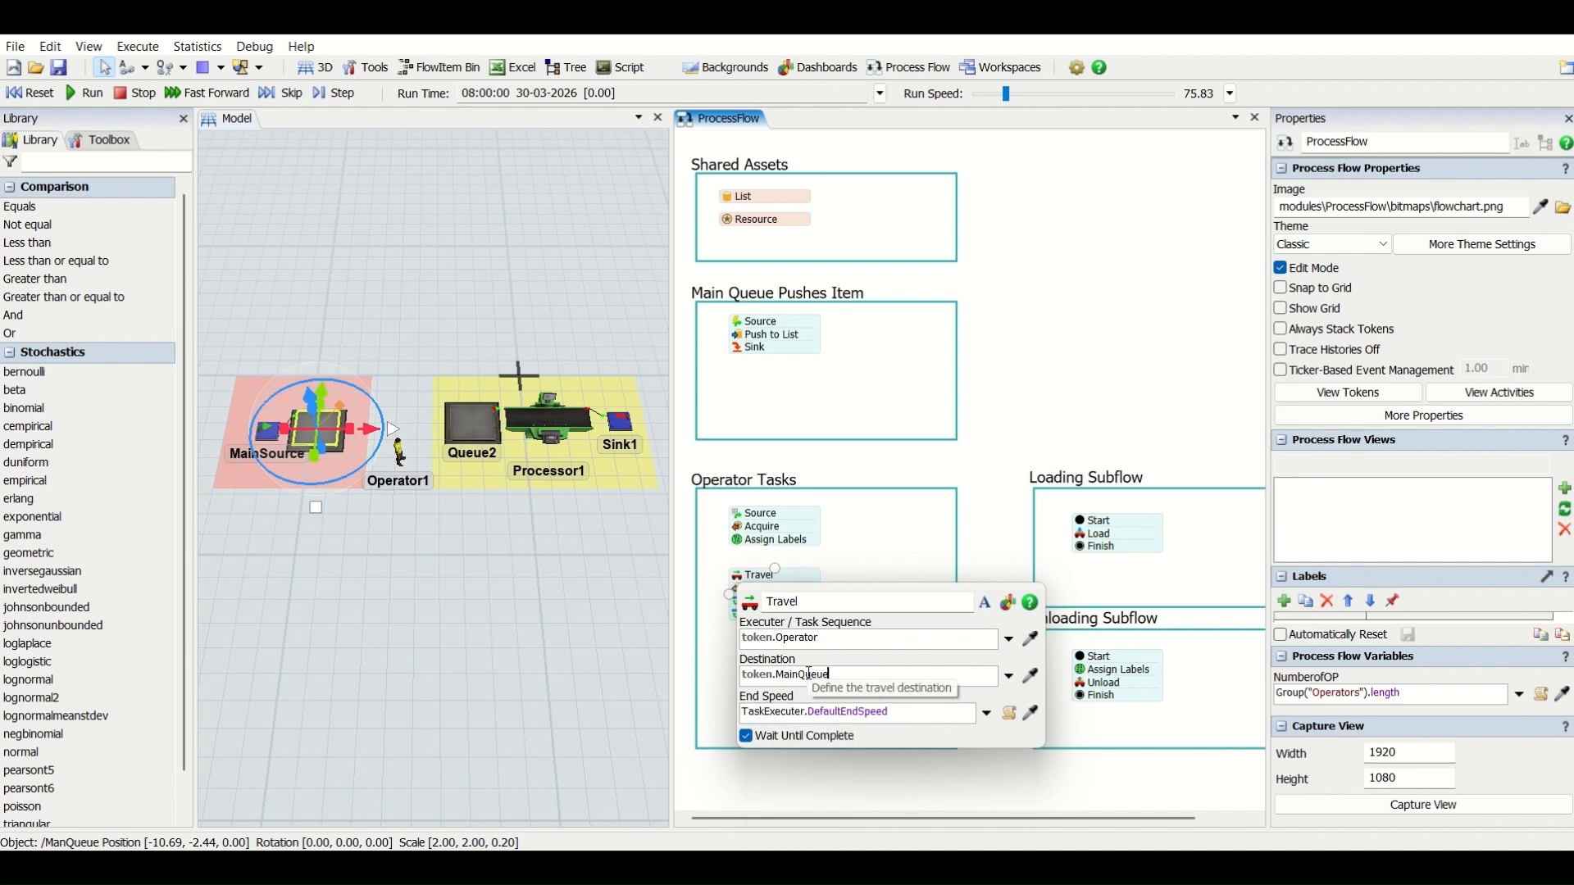
click(737, 541)
click(856, 541)
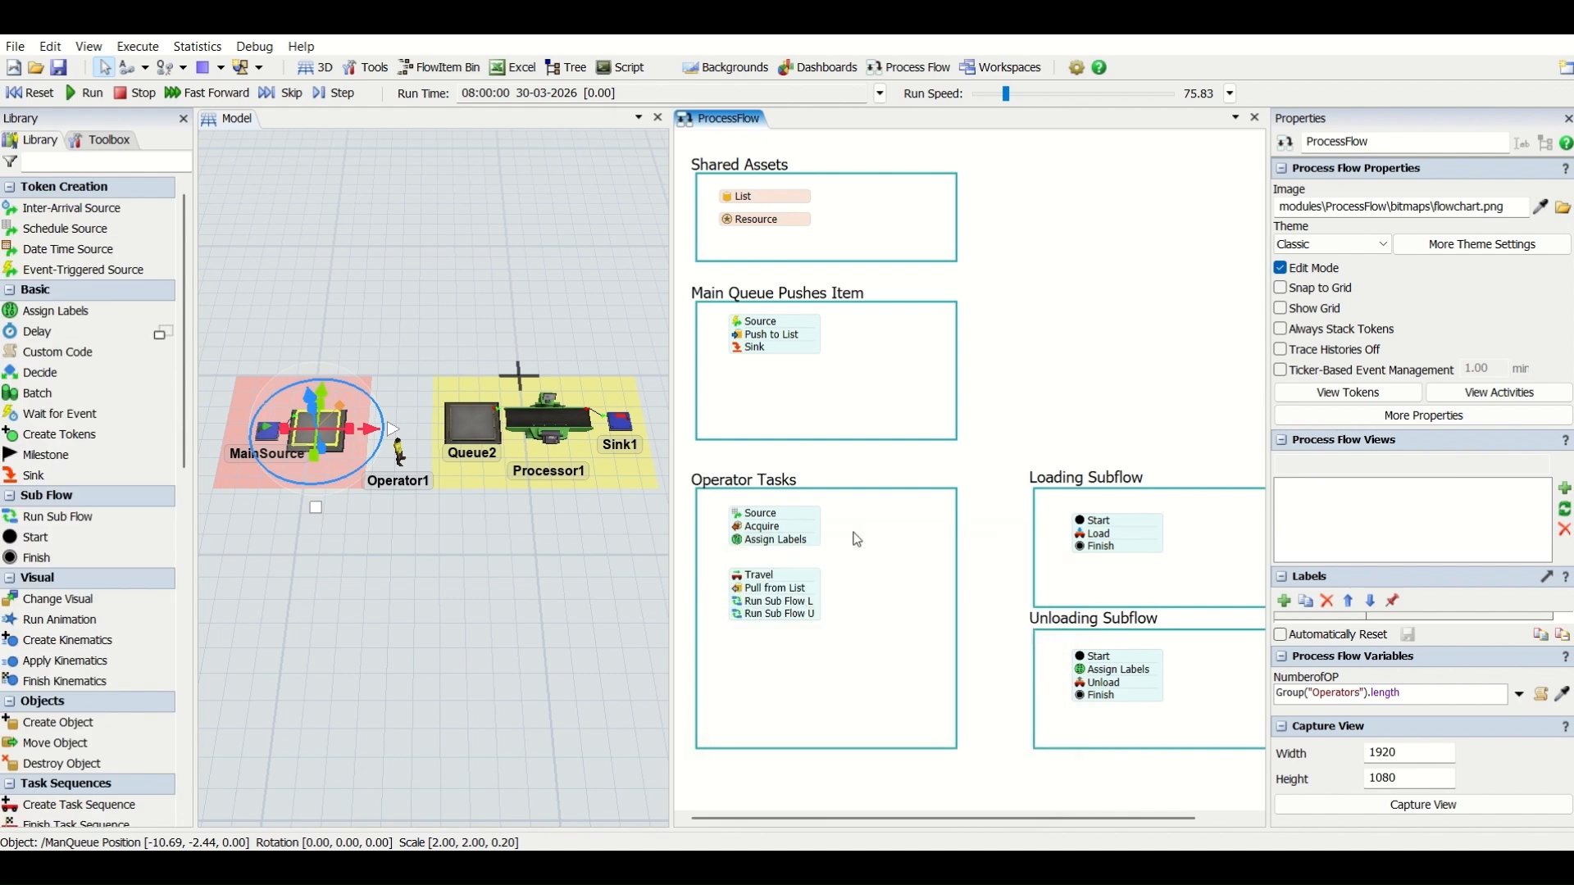
click(744, 586)
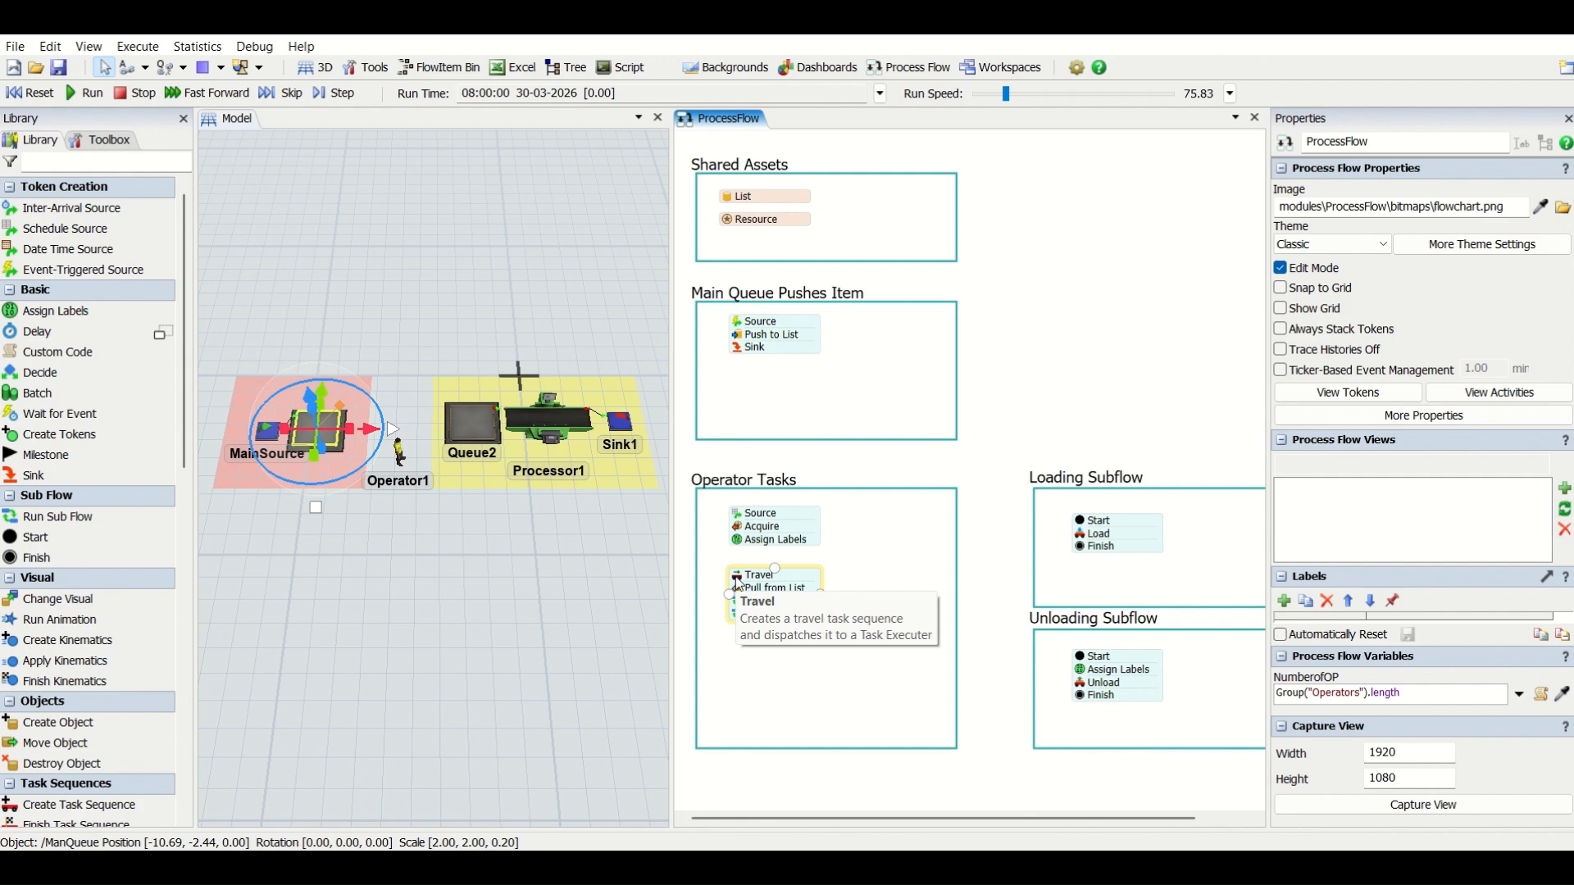
click(825, 493)
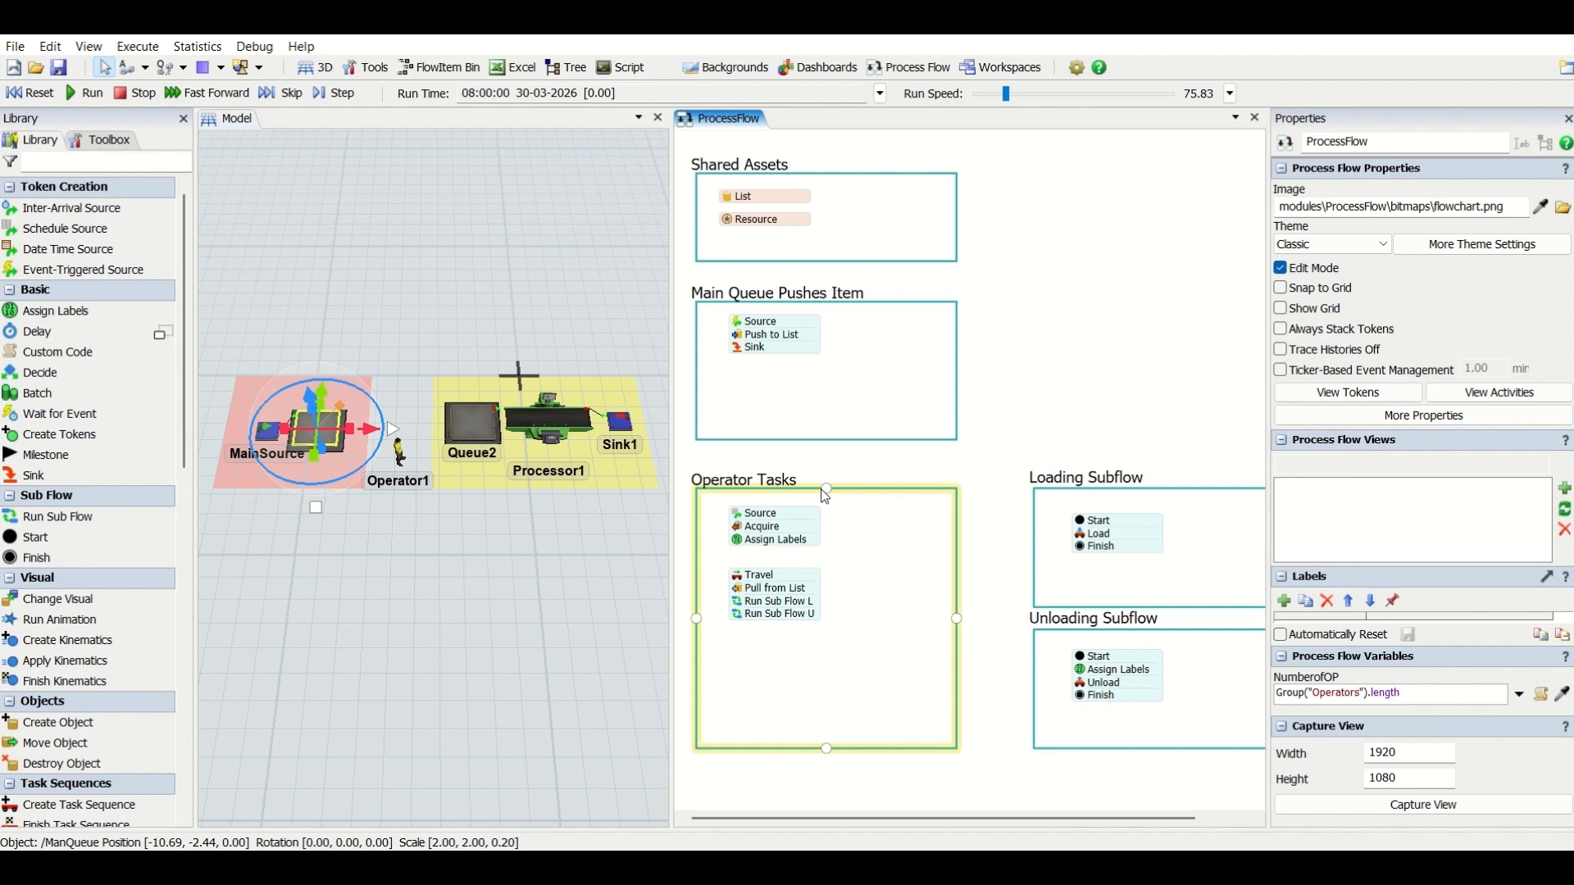
- Reference the shared List in the Pull from List activity of Operator Tasks
double_click(742, 588)
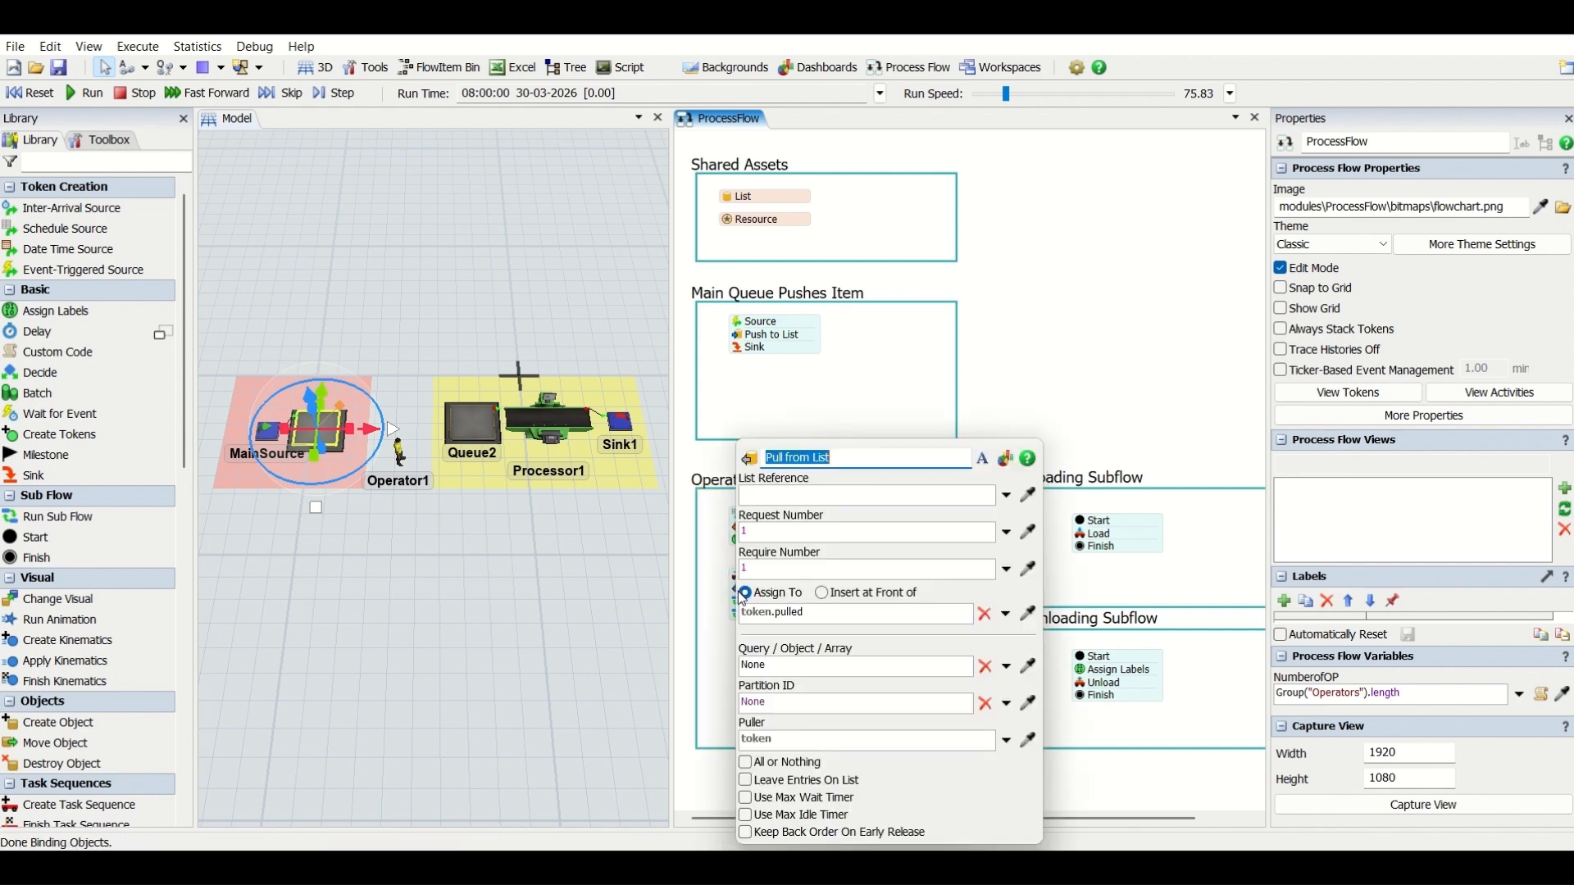
click(1029, 495)
click(786, 198)
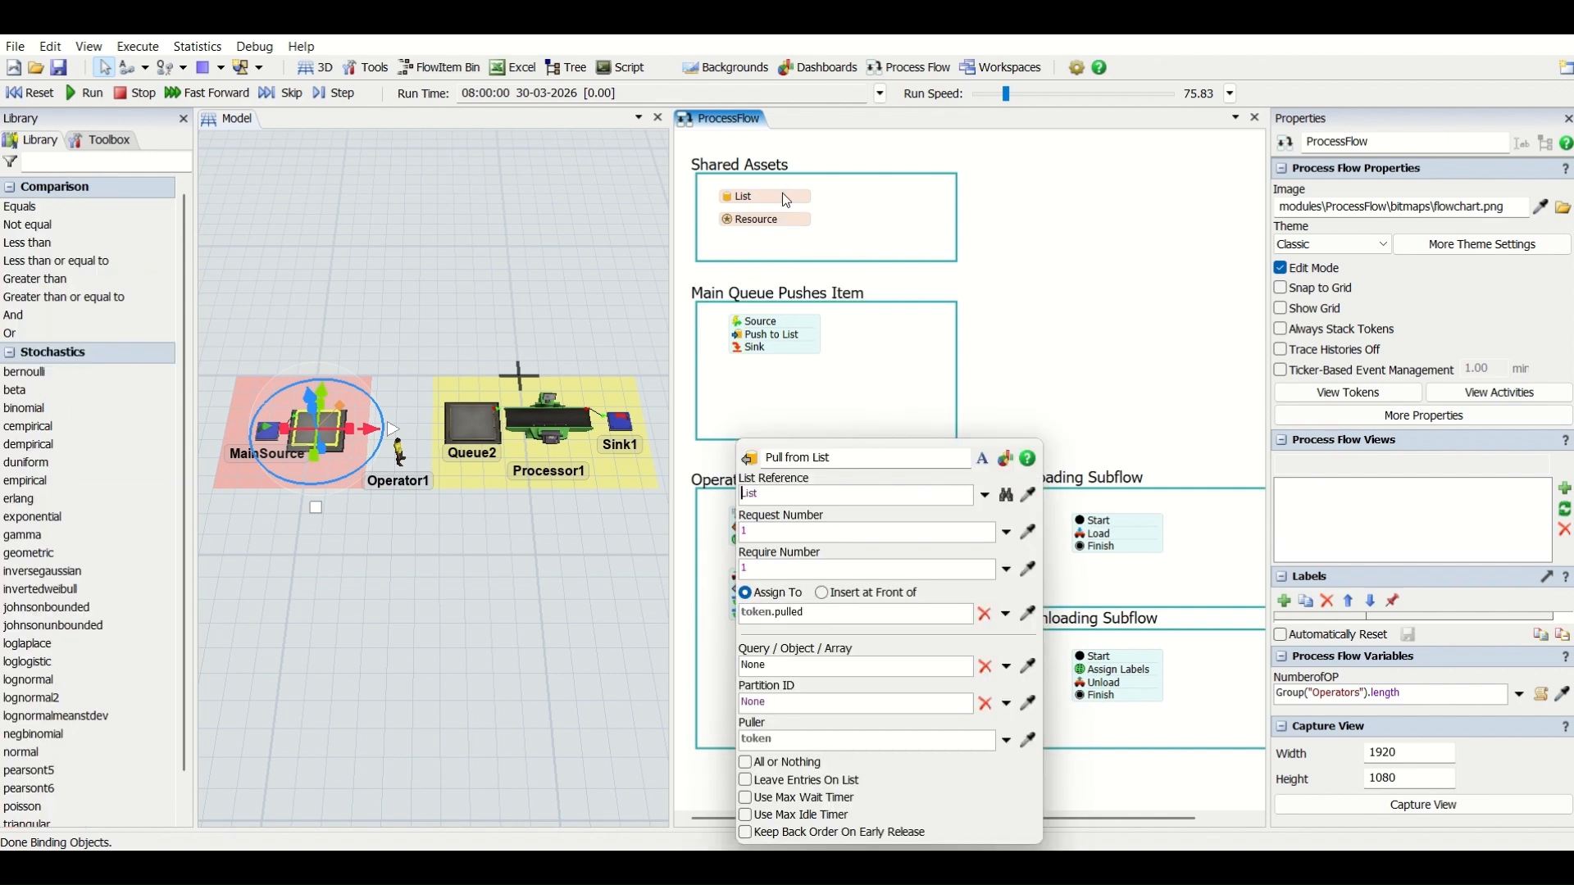
click(858, 333)
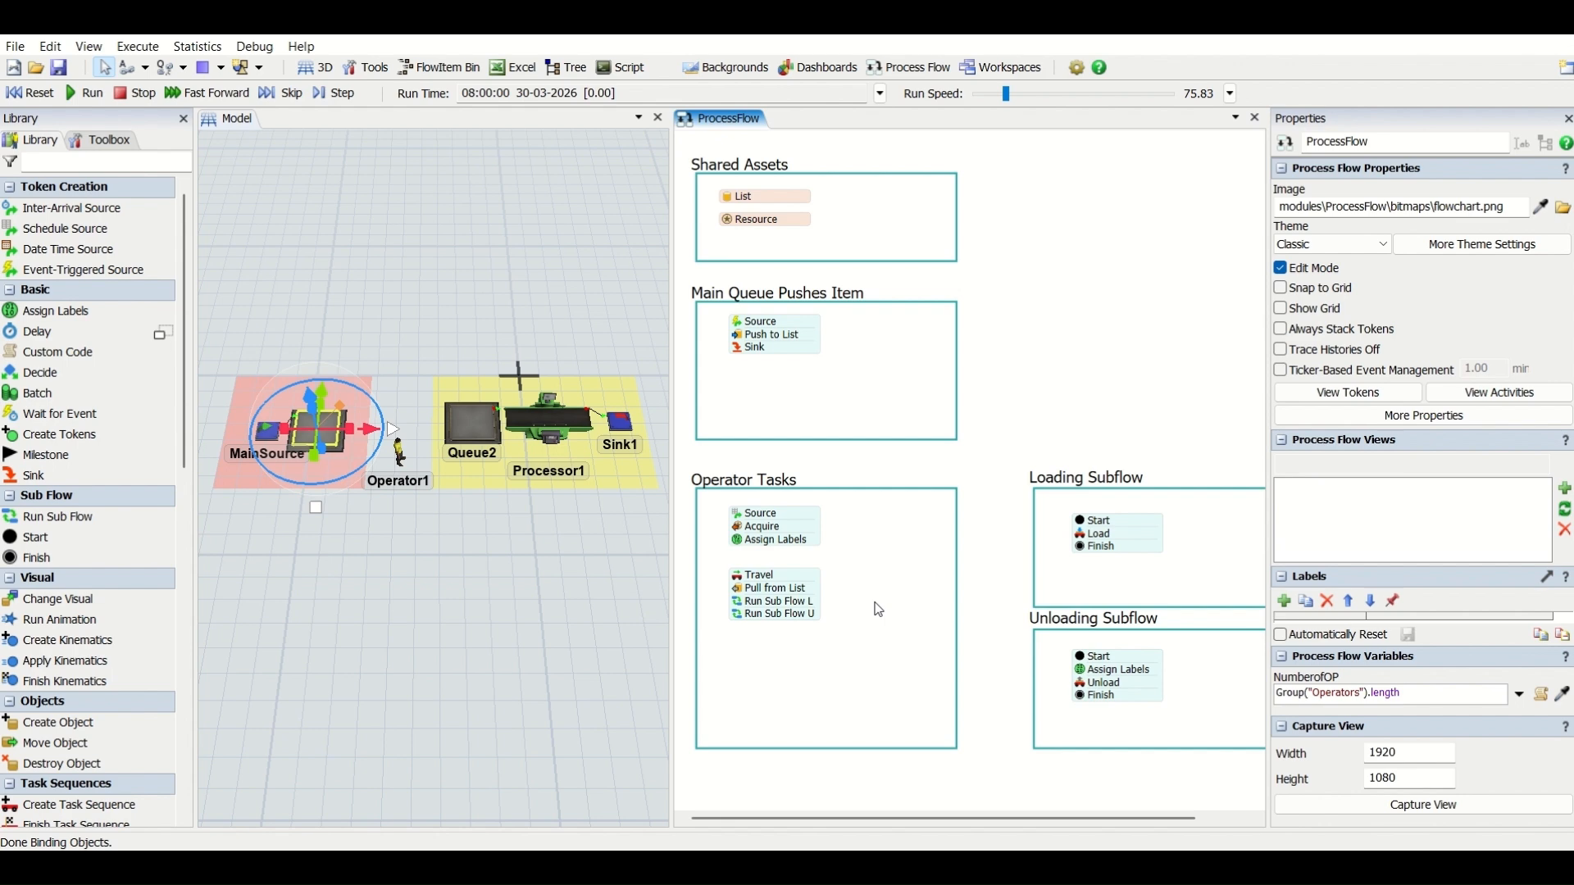
- Set the Pull from List activity's request number to 5 and require number to 2
double_click(745, 590)
click(742, 531)
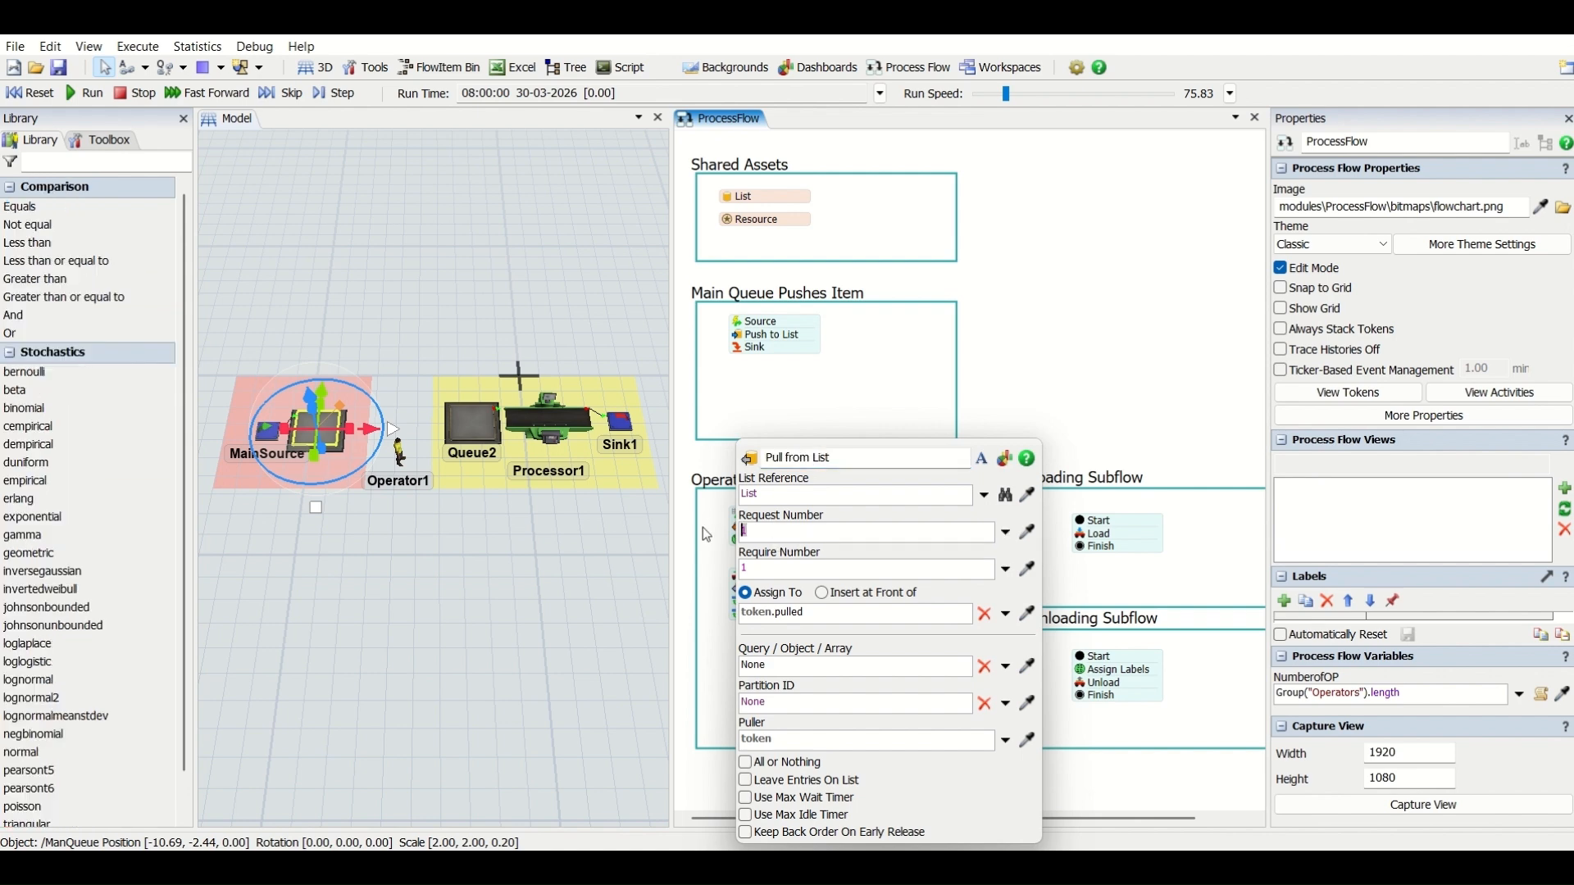
text(5)
key(Tab)
text(2)
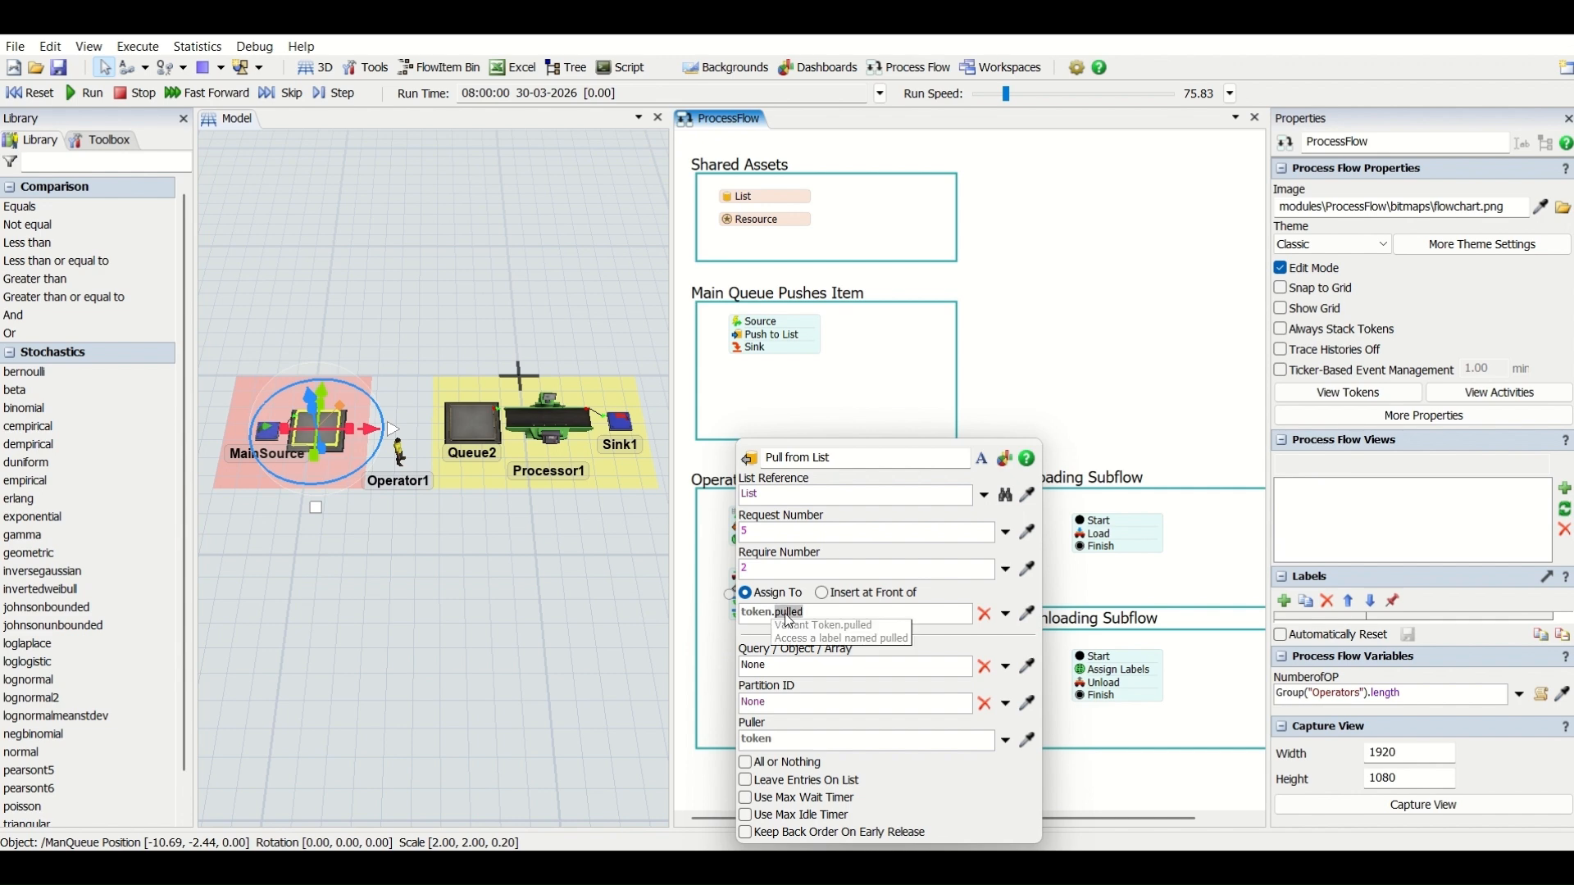
- Assign the entries pulled from the list to the label token.GroupofItems
text(Groupof)
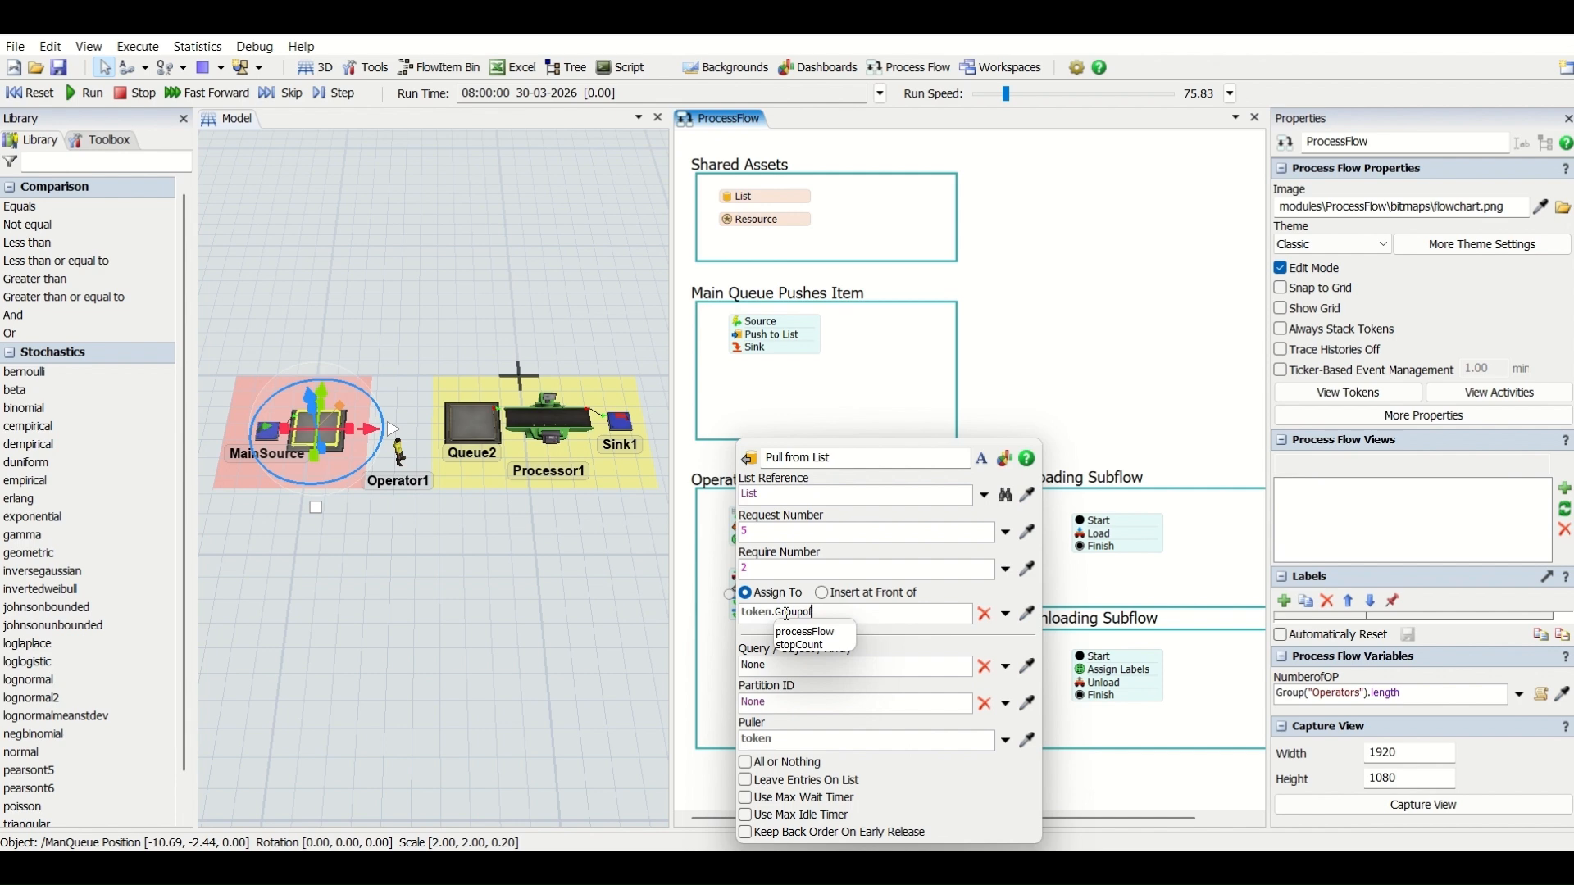
text(Items)
double_click(787, 614)
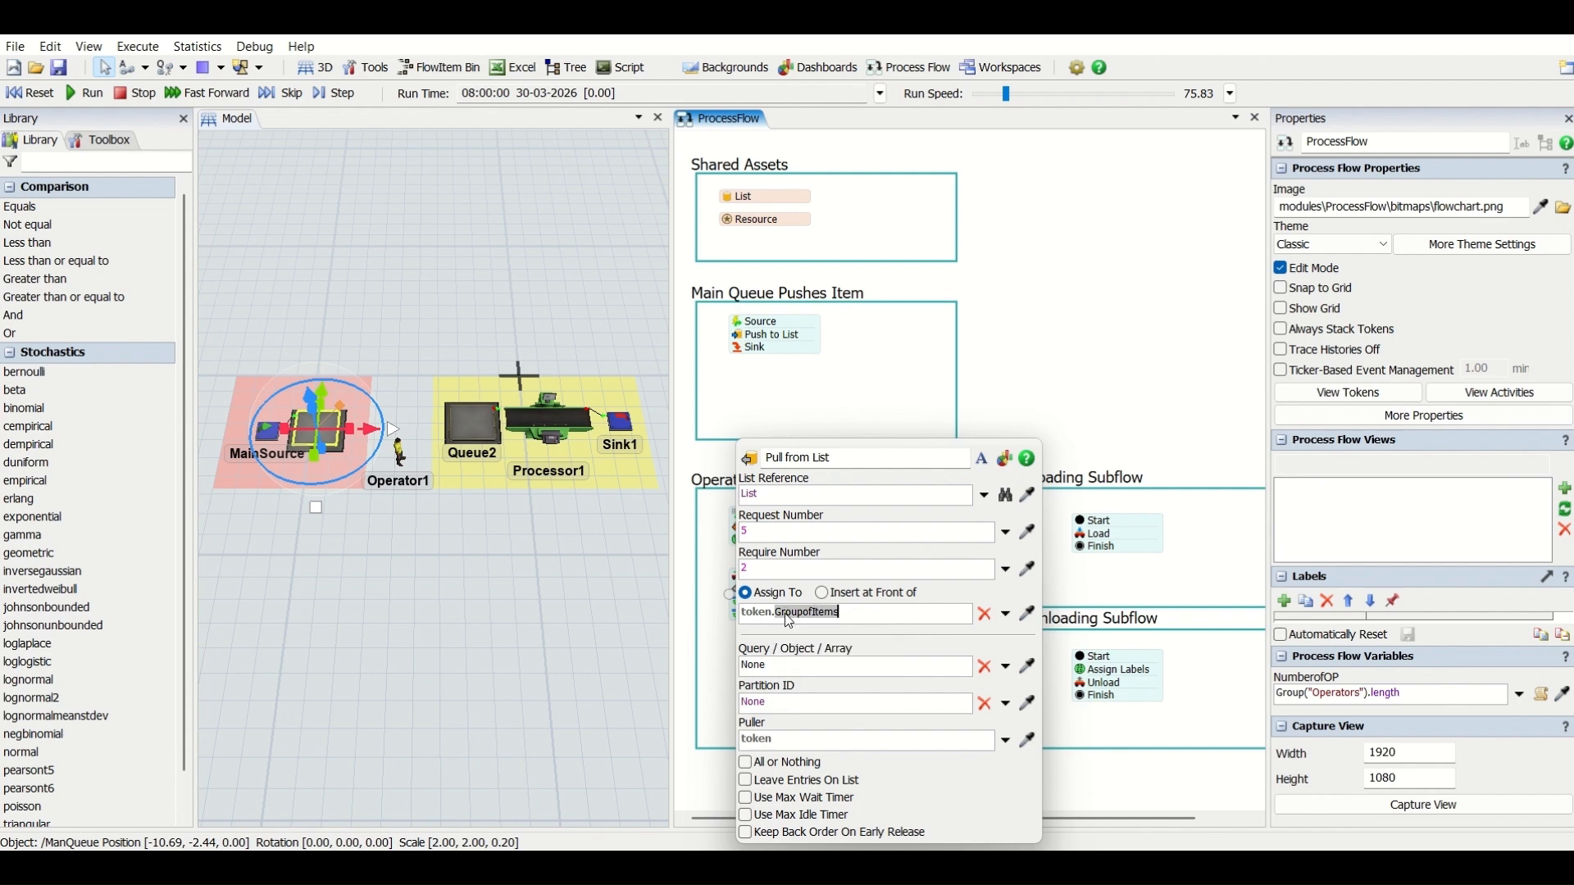
click(1095, 329)
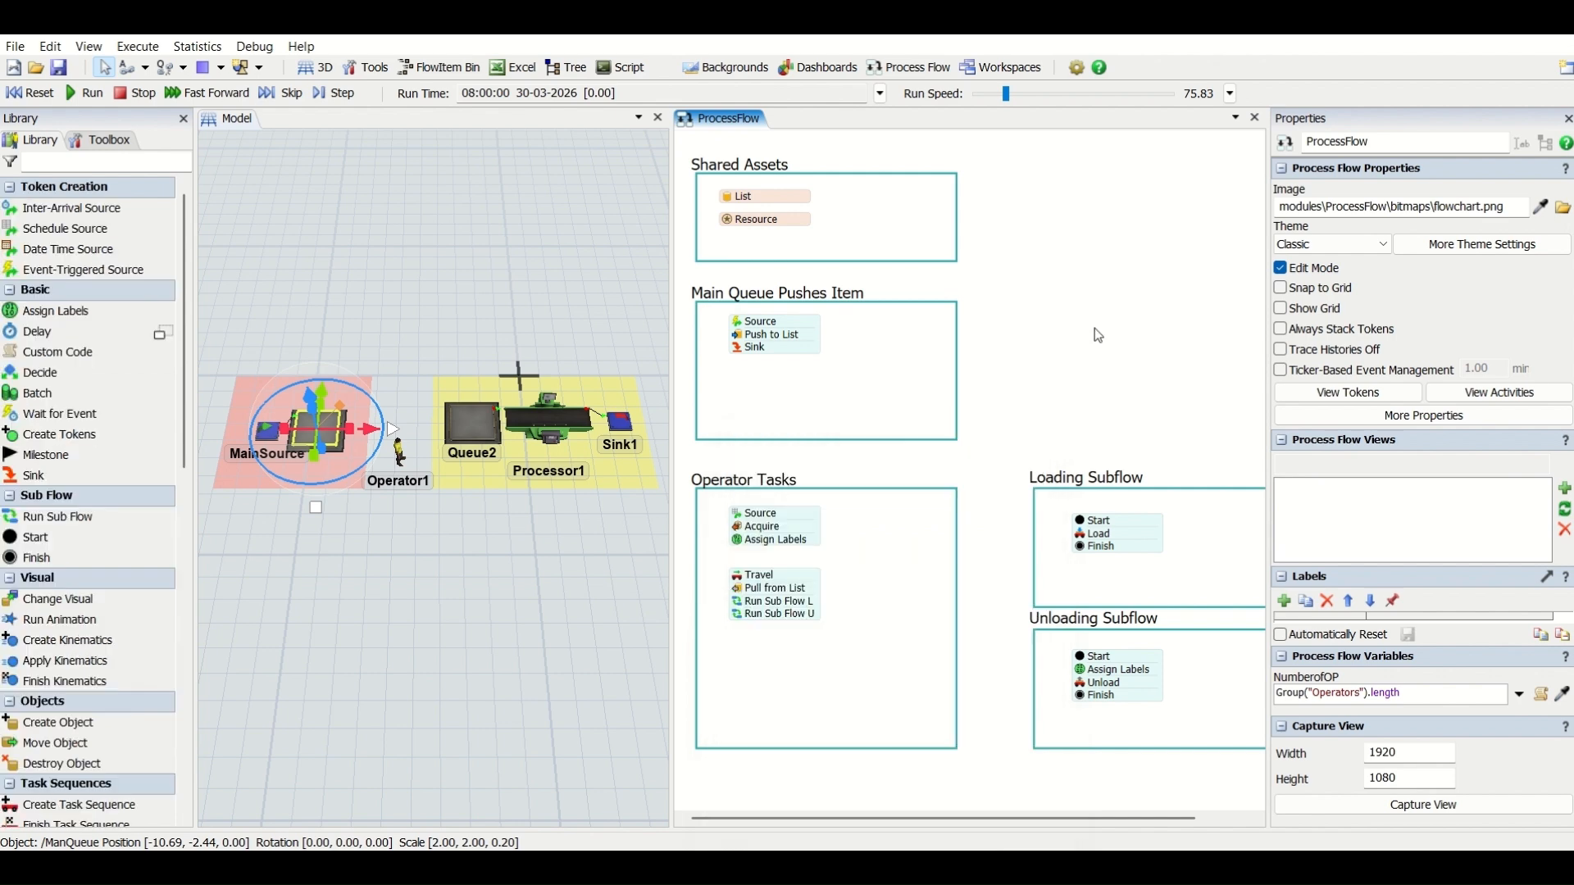